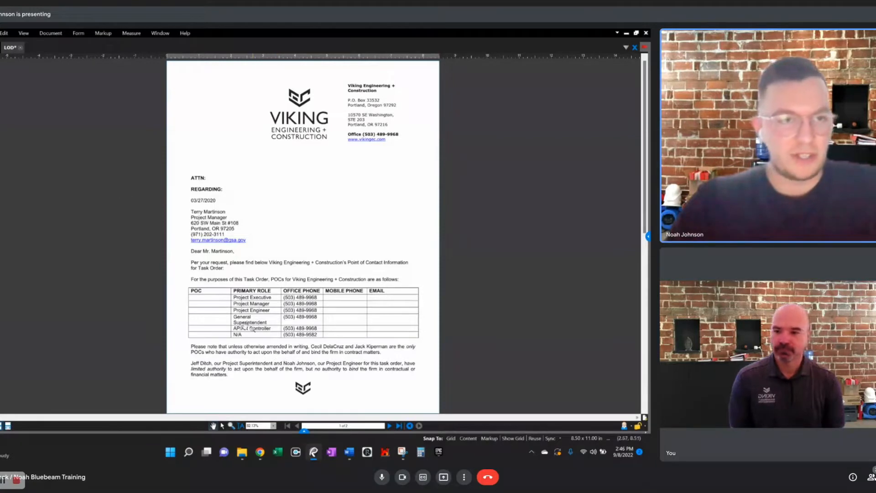
Auto-create fillable form fields in the letter and delete the extra field in the General Superintendent's office phone cell
click(80, 36)
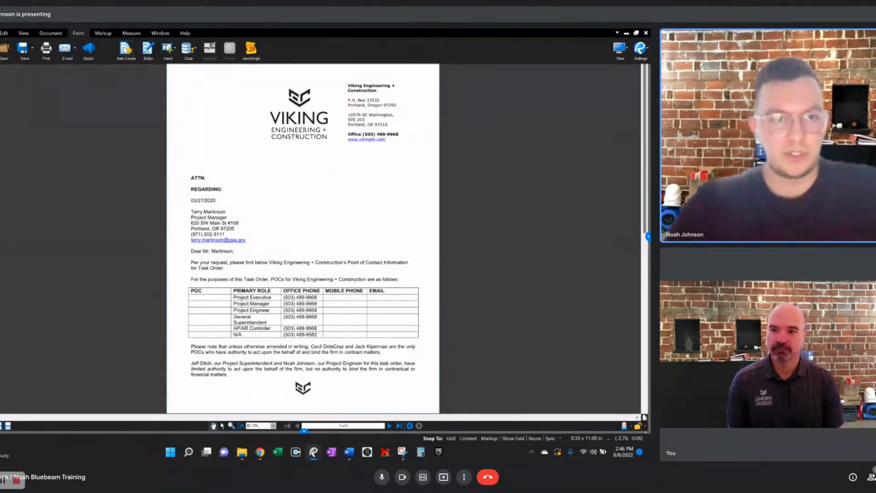
click(127, 50)
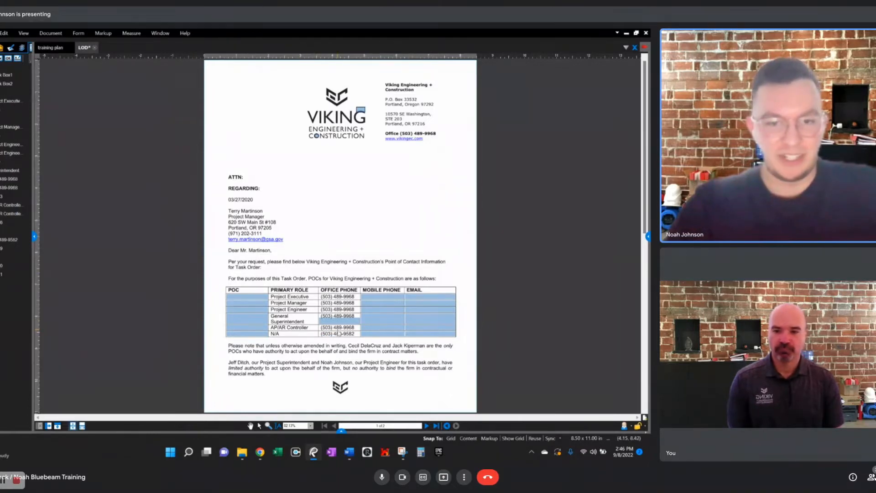
scroll(339, 333, up, 1)
scroll(336, 326, down, 1)
scroll(331, 320, up, 1)
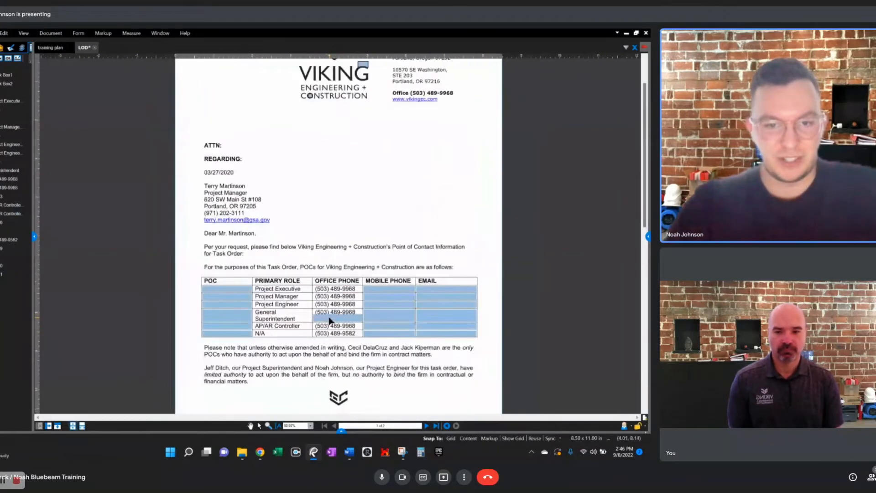
click(325, 320)
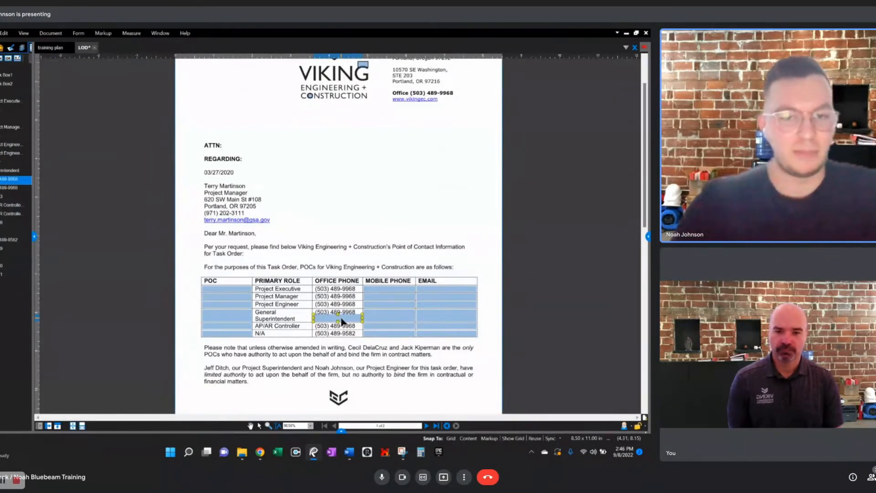
right_click(341, 321)
click(371, 295)
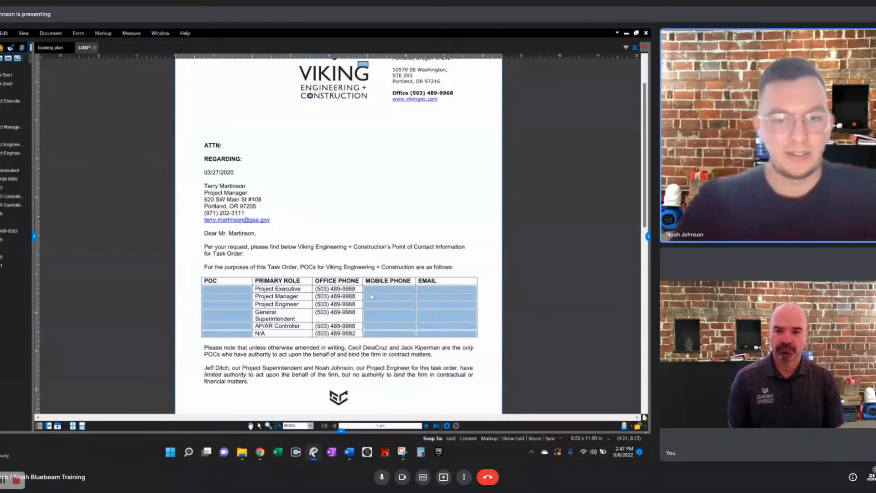
click(213, 318)
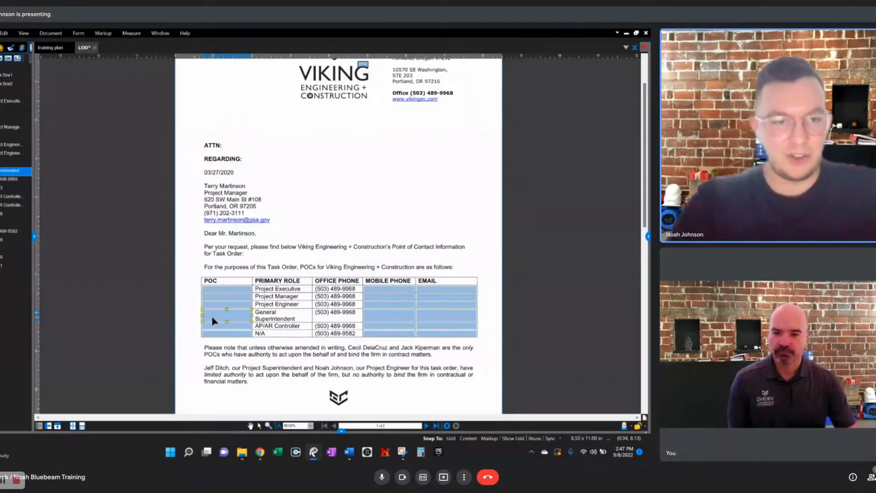
click(385, 481)
right_click(3, 172)
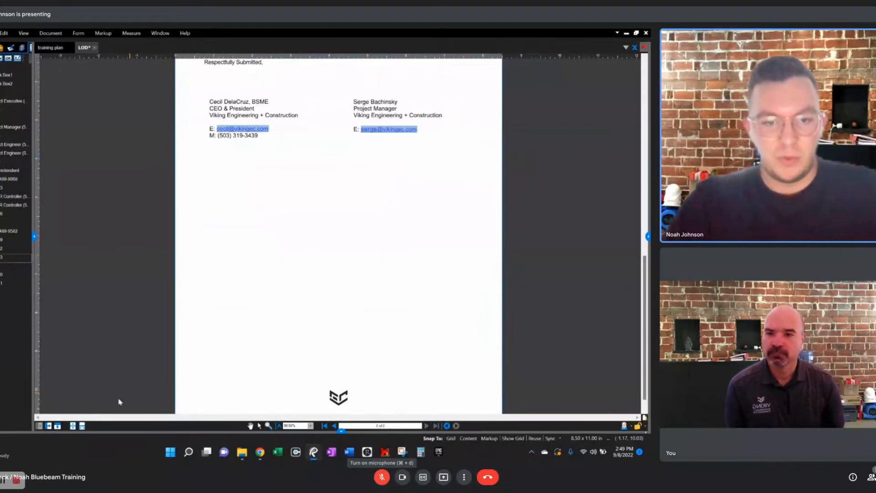
Insert a digital signature field above the CEO & President's signature block on the second page
scroll(269, 120, up, 2)
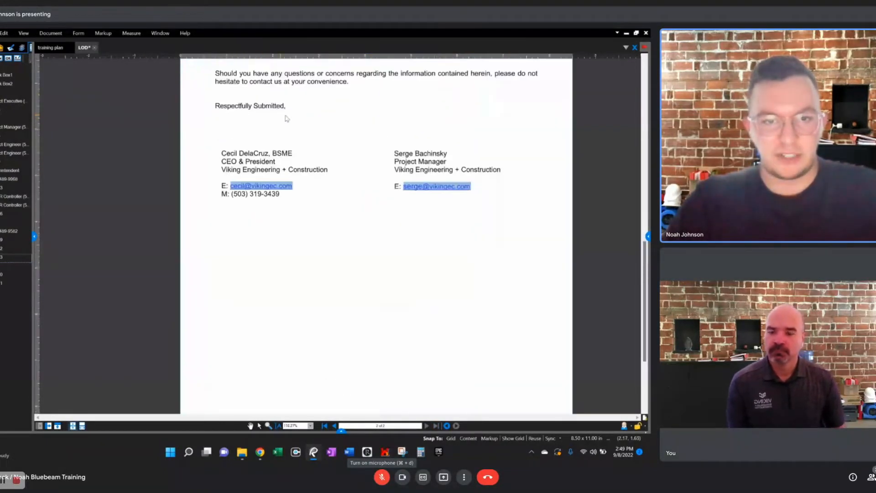
click(81, 36)
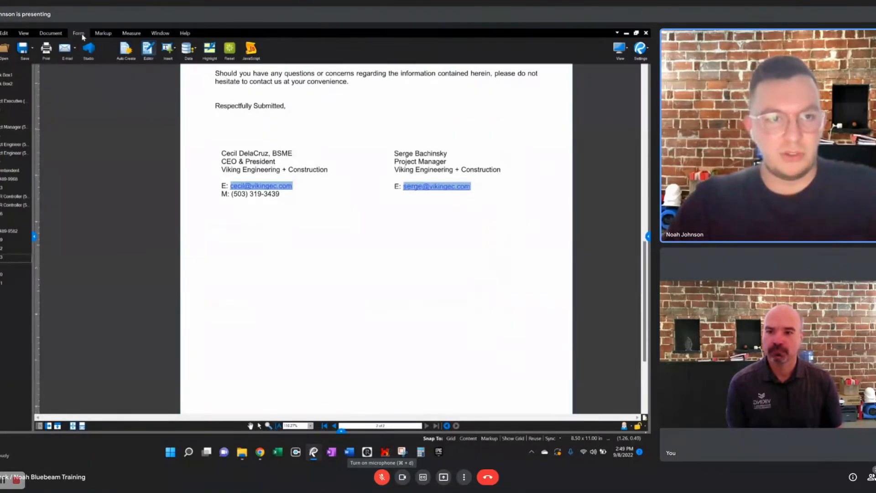
click(171, 52)
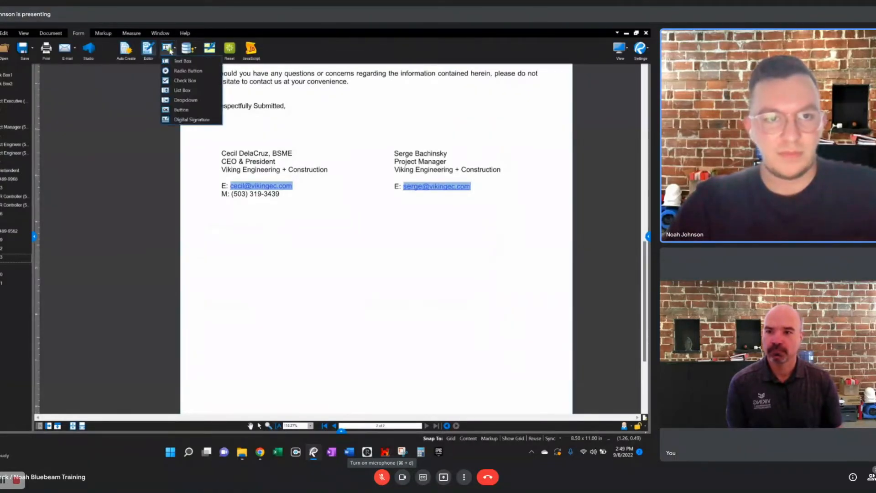
click(187, 119)
drag(219, 115, 306, 142)
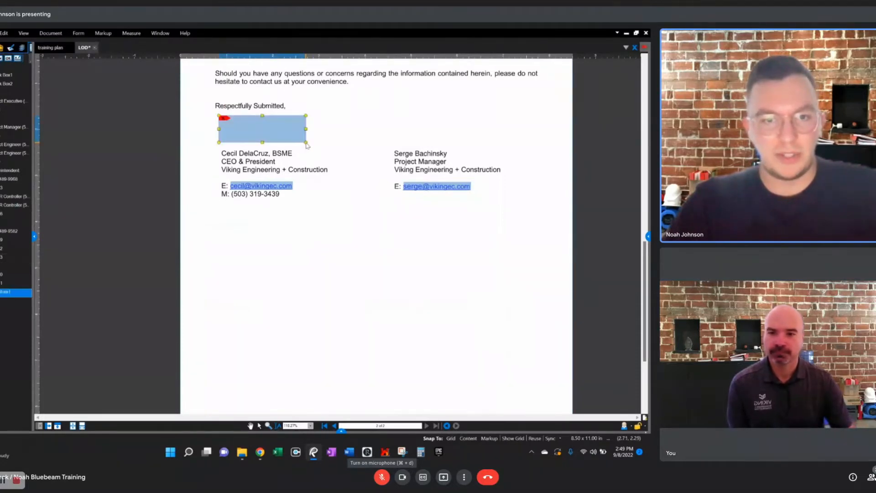
Copy the CEO's signature field and place the duplicate level with it above the Project Manager's signature block
right_click(256, 128)
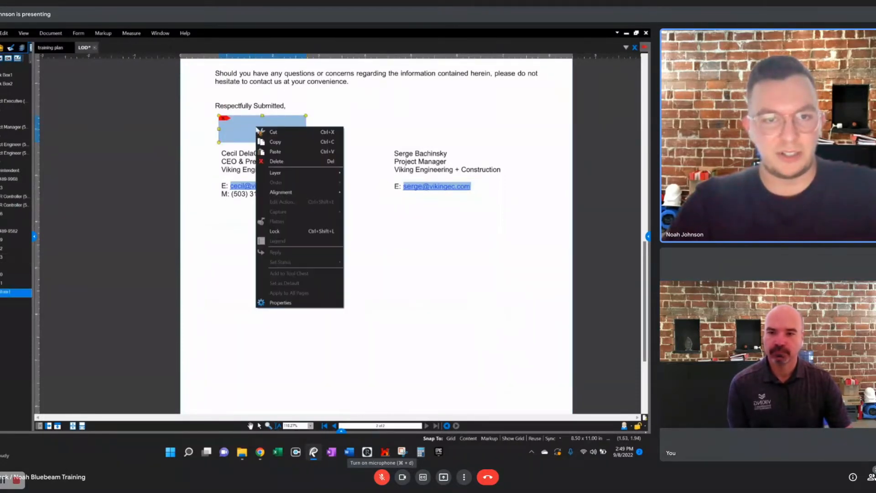
click(282, 145)
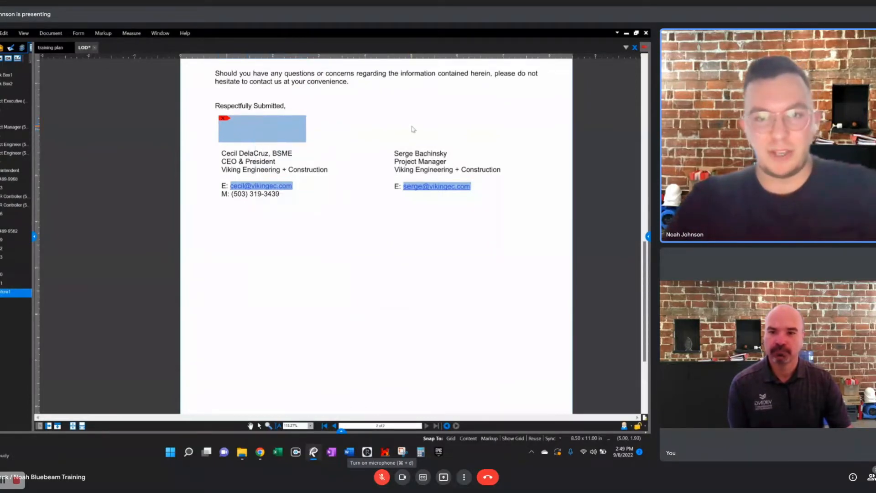
right_click(412, 129)
click(454, 132)
mouse_move(453, 122)
mouse_down()
mouse_move(165, 393)
mouse_move(74, 430)
mouse_move(173, 319)
mouse_move(336, 265)
mouse_up()
scroll(74, 430, down, 2)
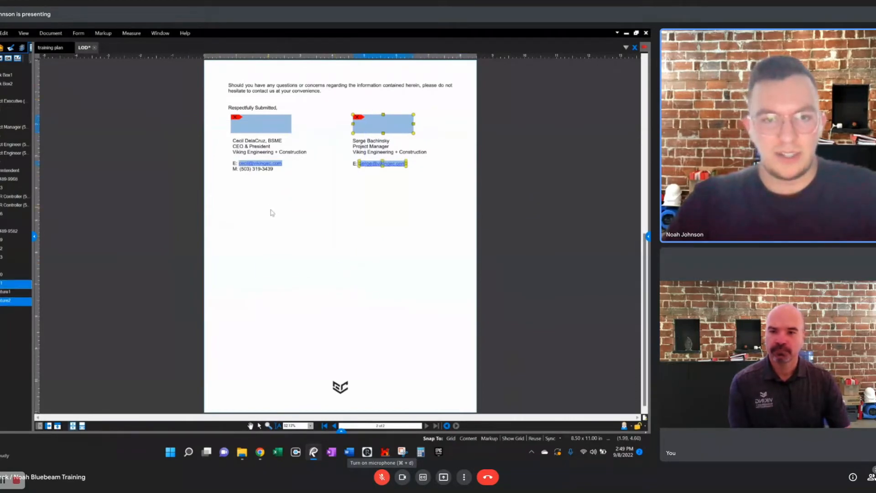
click(297, 224)
Fill in the ATTN field on page 1 with "Test"
click(335, 426)
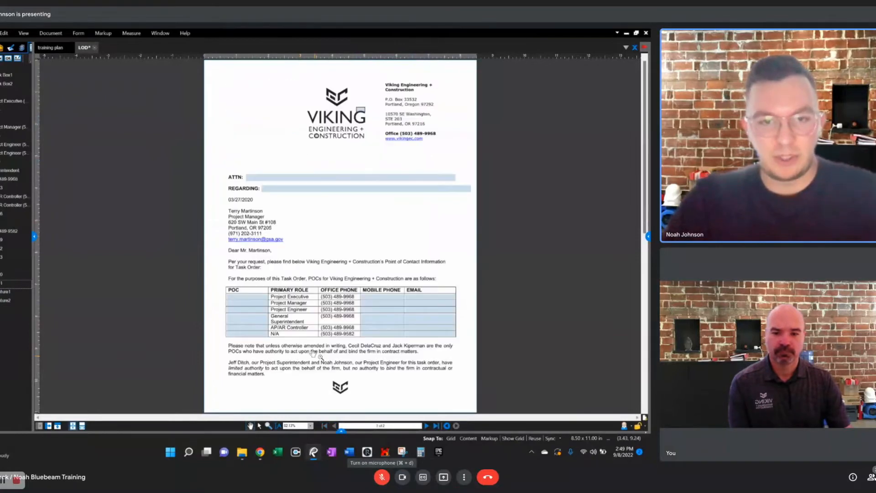
click(271, 178)
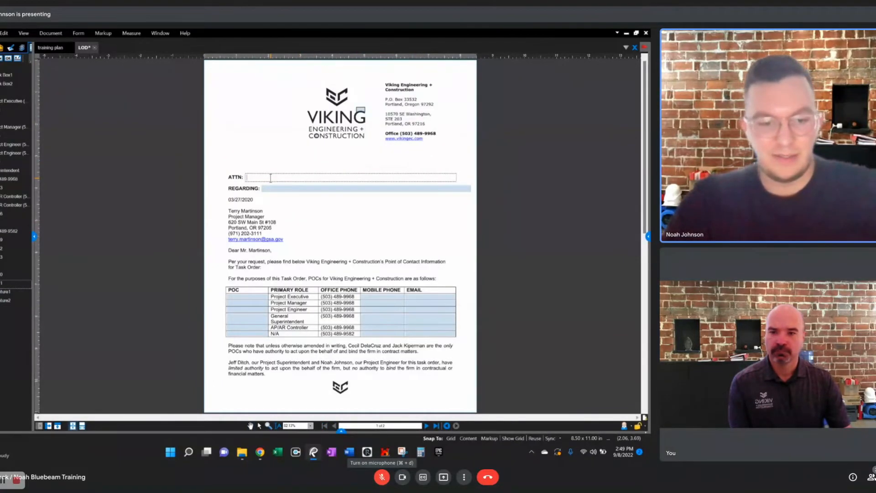
text(Test)
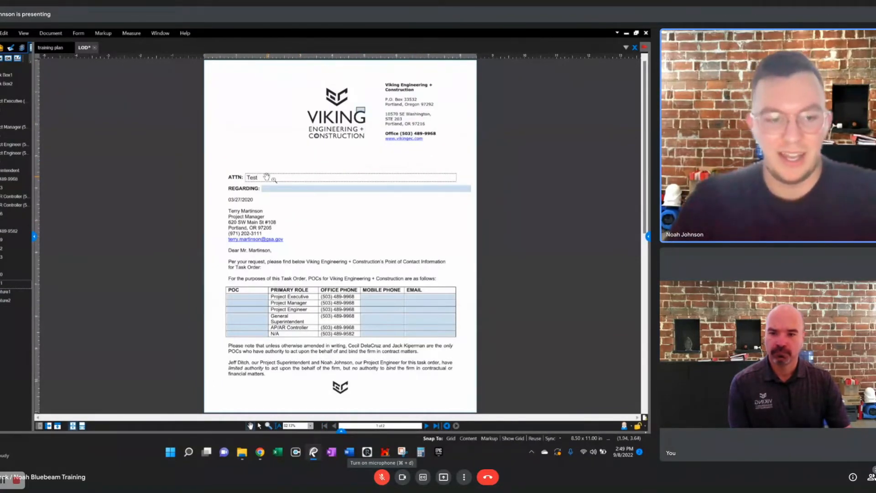
click(307, 222)
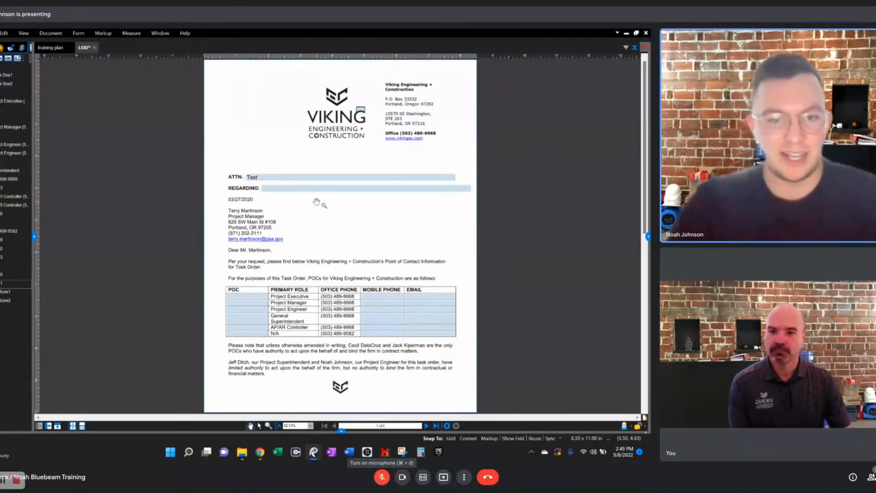
Turn on the form editor and add a check box in the blank area below the CEO's contact details on page 2
click(79, 33)
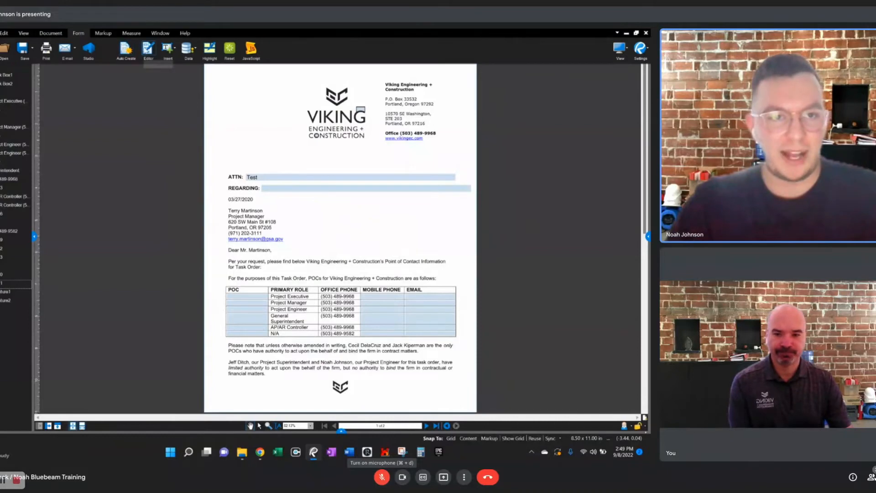
click(148, 47)
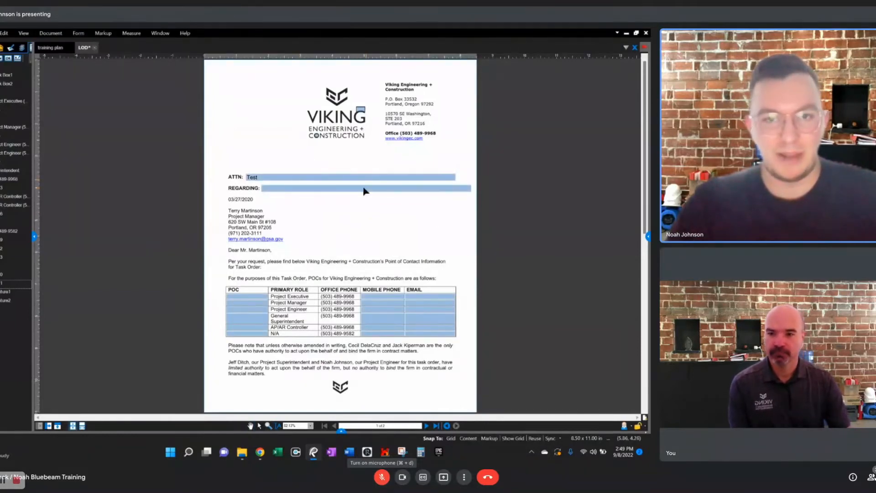
click(426, 426)
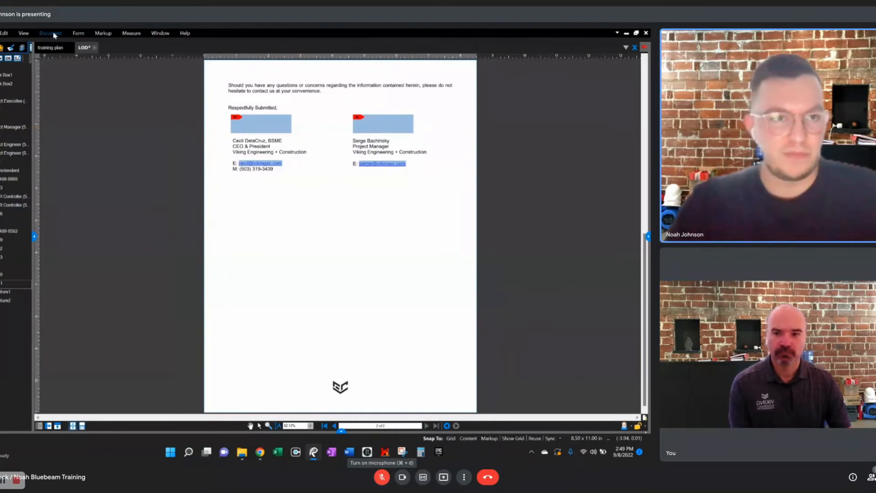
click(76, 33)
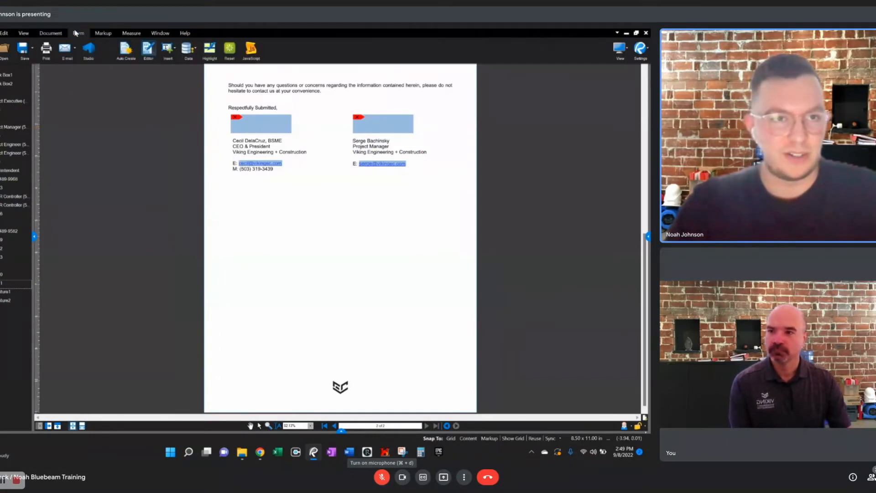
click(173, 51)
click(185, 80)
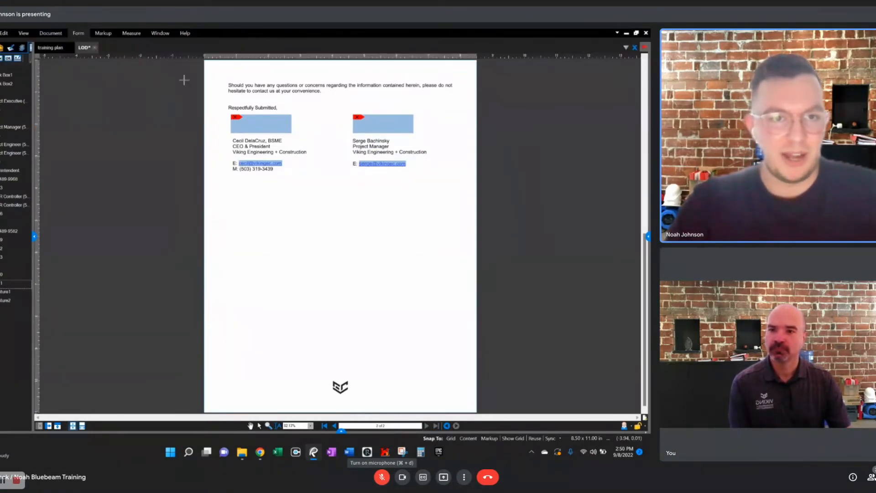
click(267, 221)
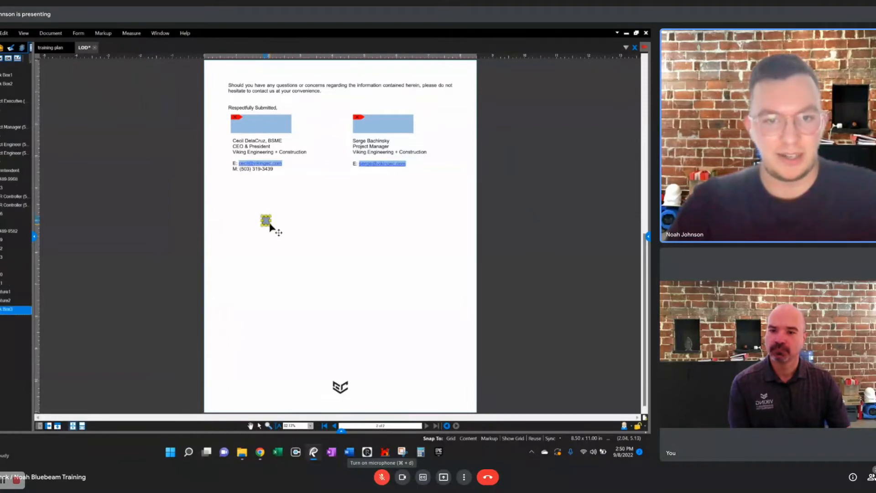
Add a small button form field just below the check box
click(78, 34)
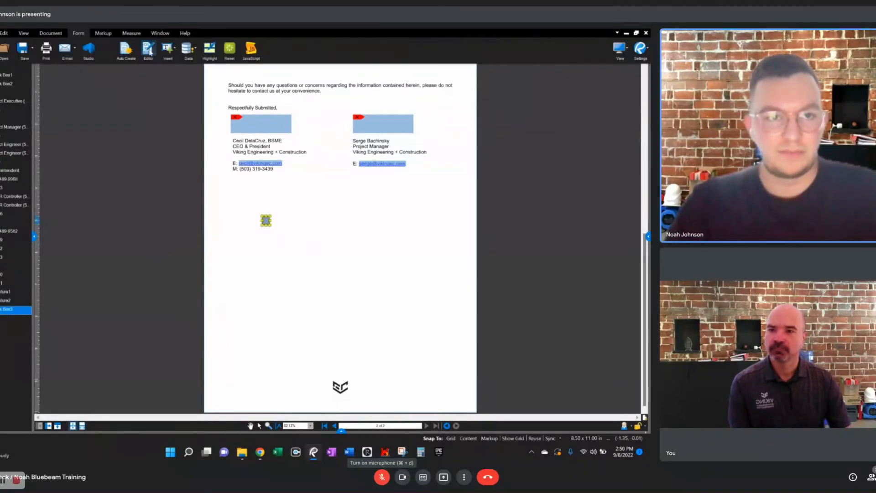
click(167, 48)
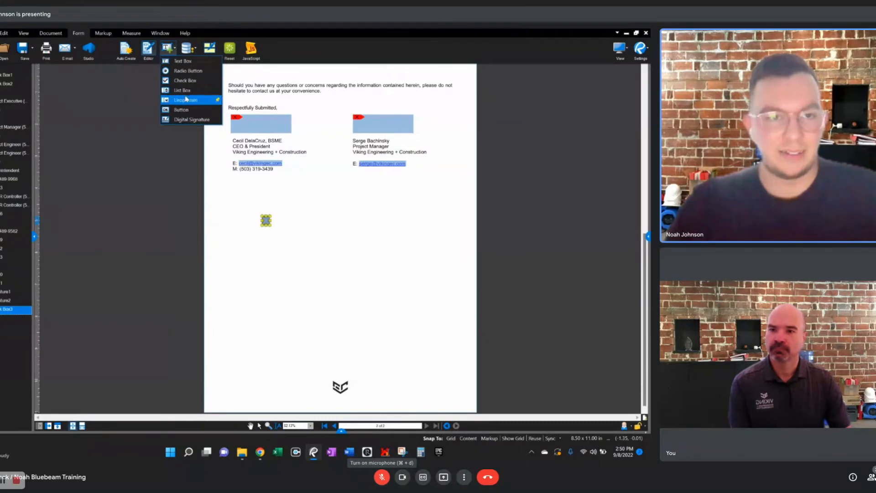
click(181, 109)
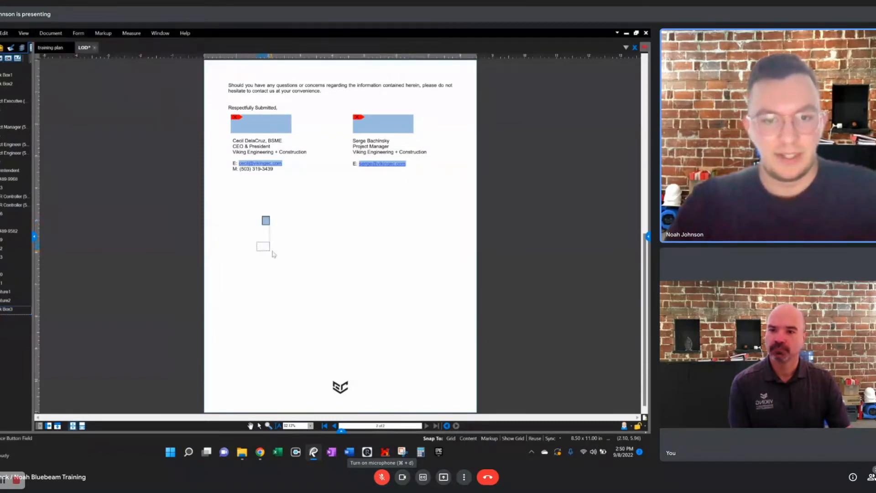
click(273, 252)
key(Escape)
Test the button and tick the check box, and undo these changes until both fields are removed
click(264, 247)
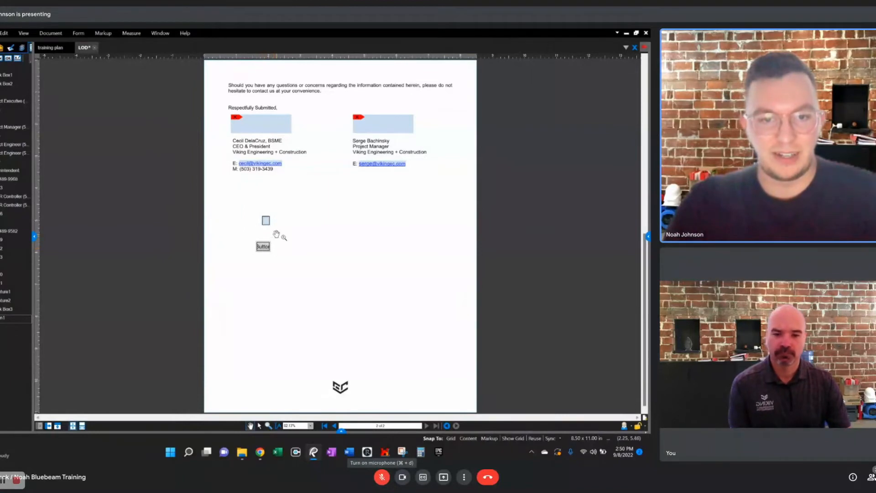
click(265, 221)
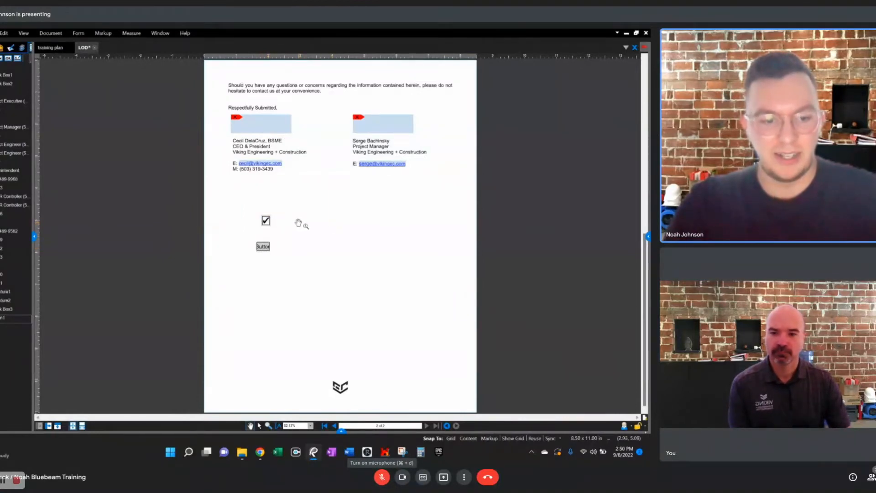
key(ctrl+z)
key(ctrl+z)
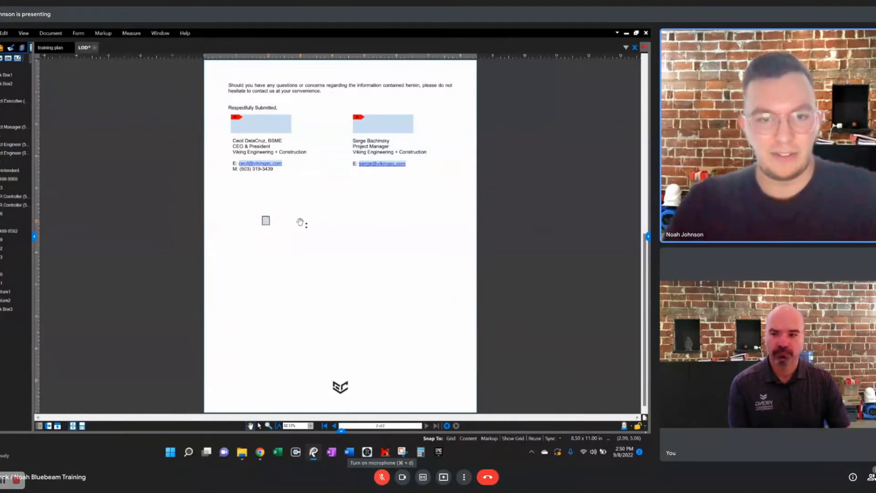
key(super+d)
key(super+d)
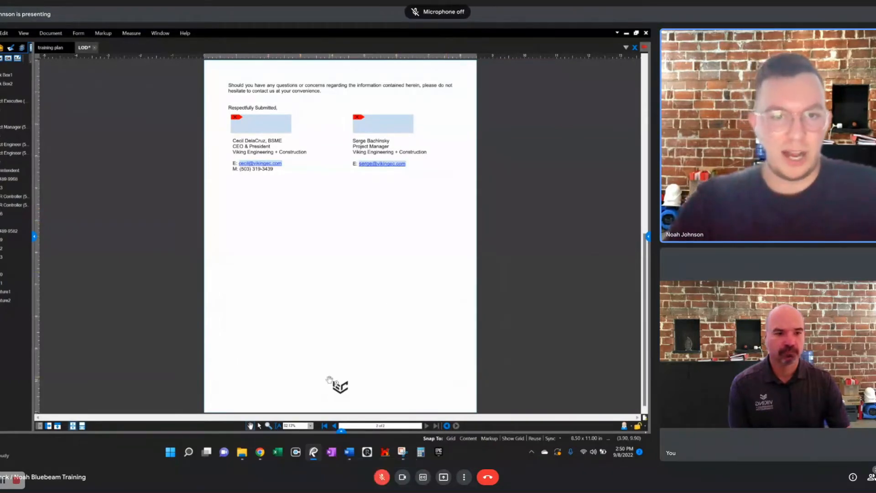
click(336, 426)
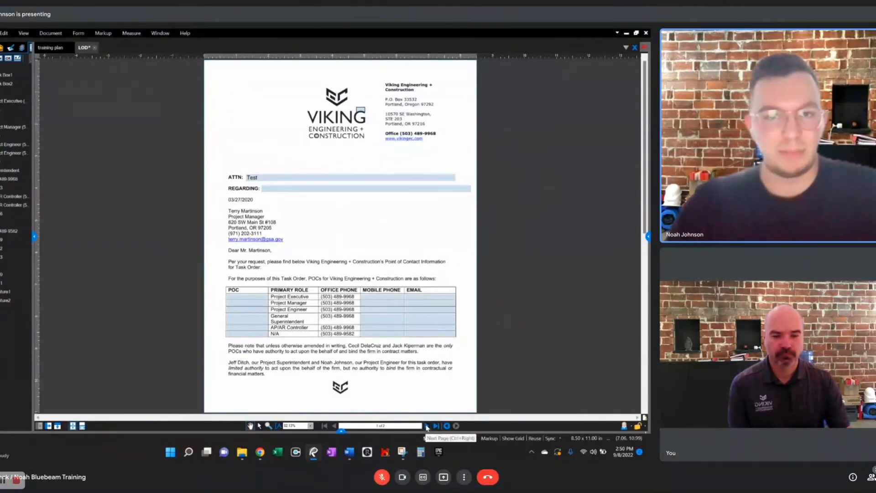
key(ctrl+d)
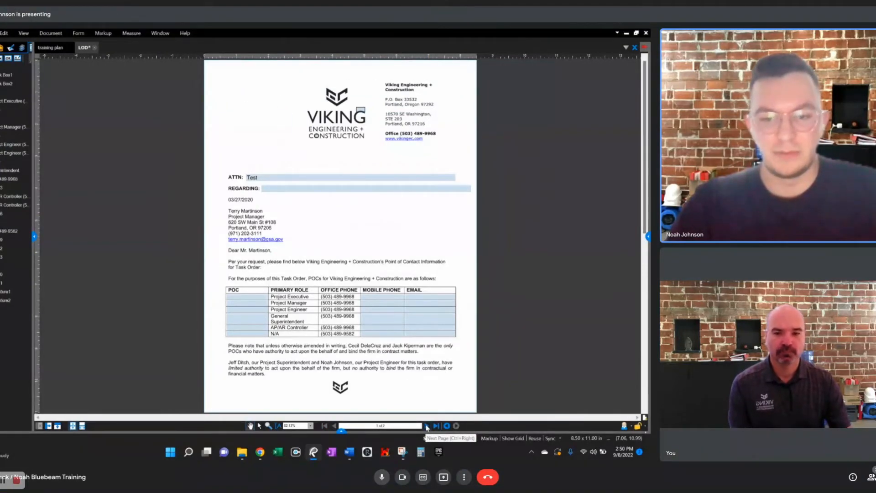
click(426, 426)
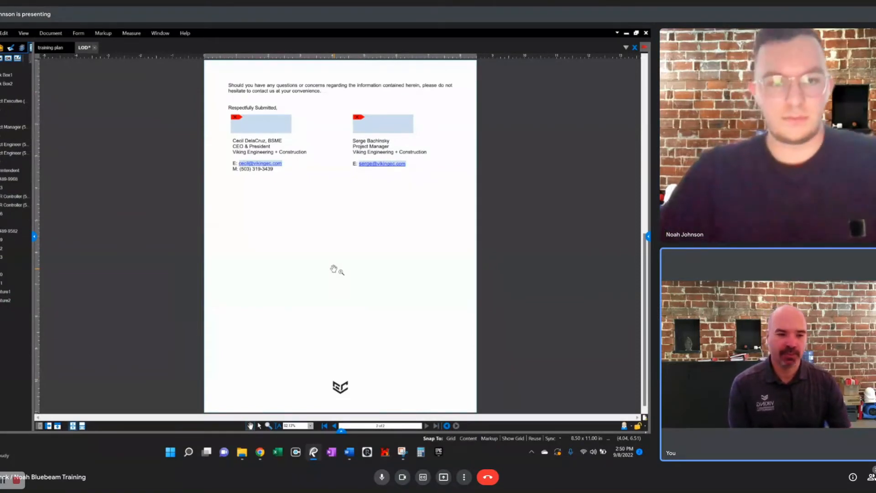
click(75, 34)
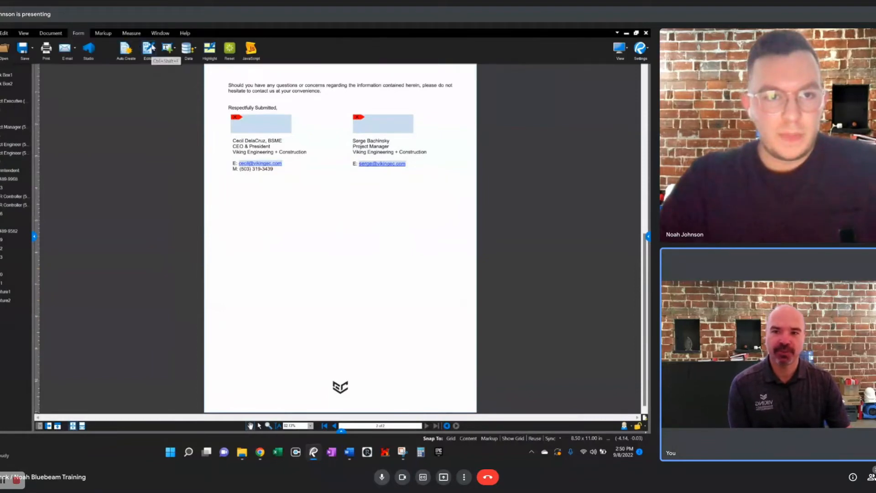
Turn on the form editor, place a small button field in the blank area below the CEO's contact details, and delete it
click(152, 48)
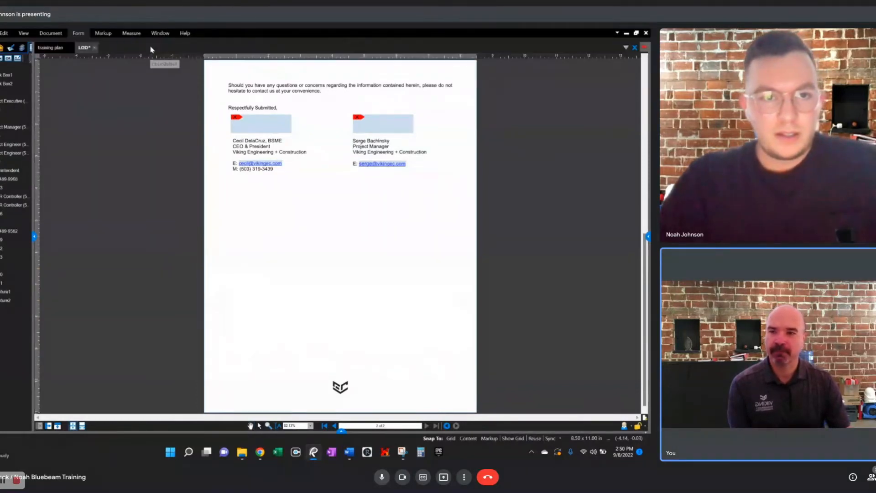
click(79, 34)
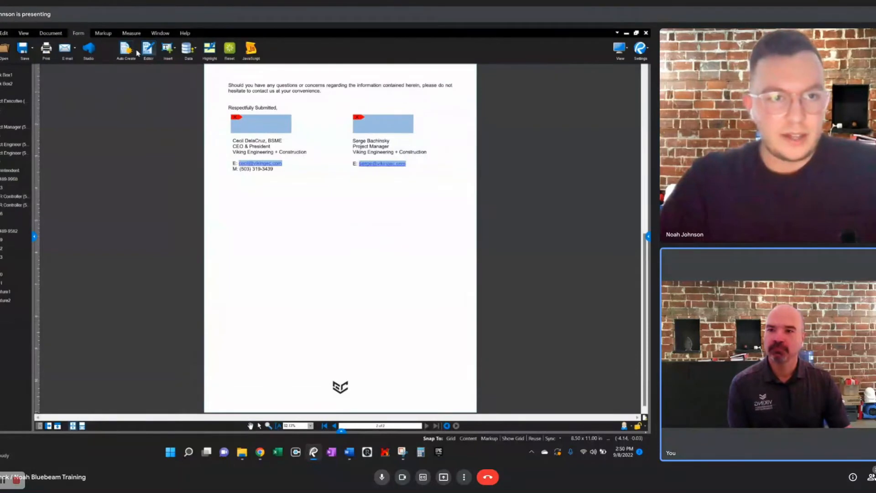
click(168, 47)
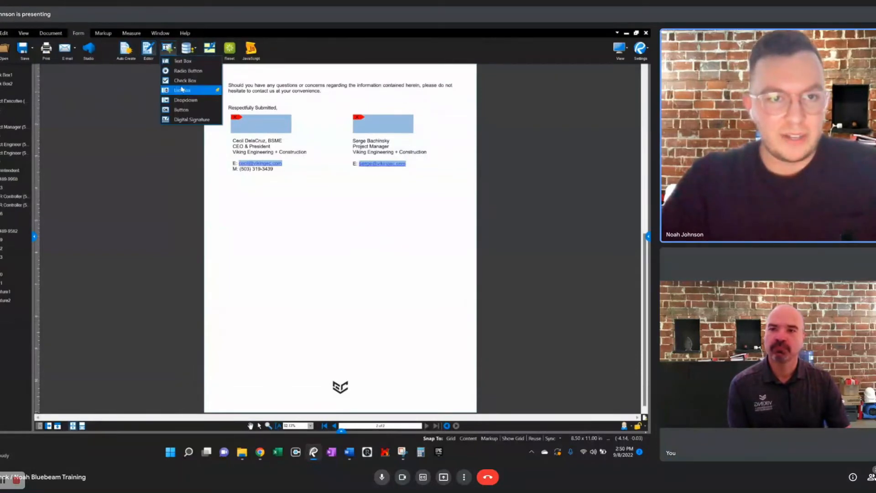
click(183, 111)
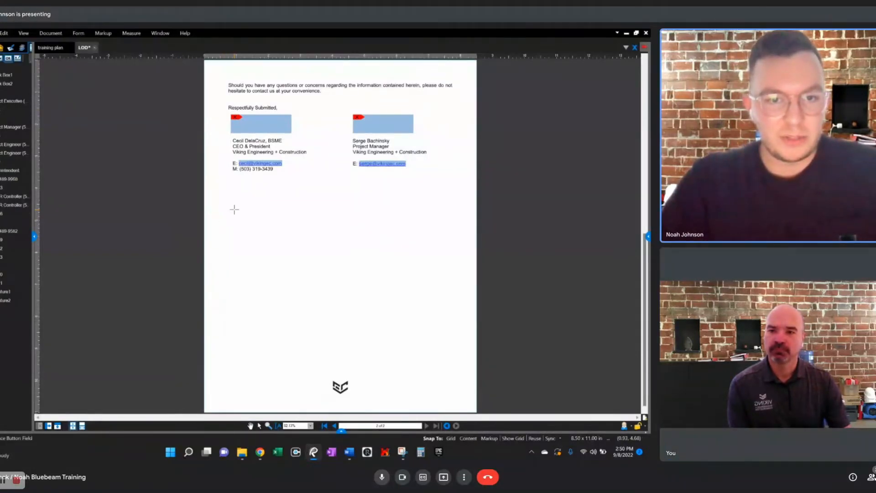
drag(251, 224, 252, 224)
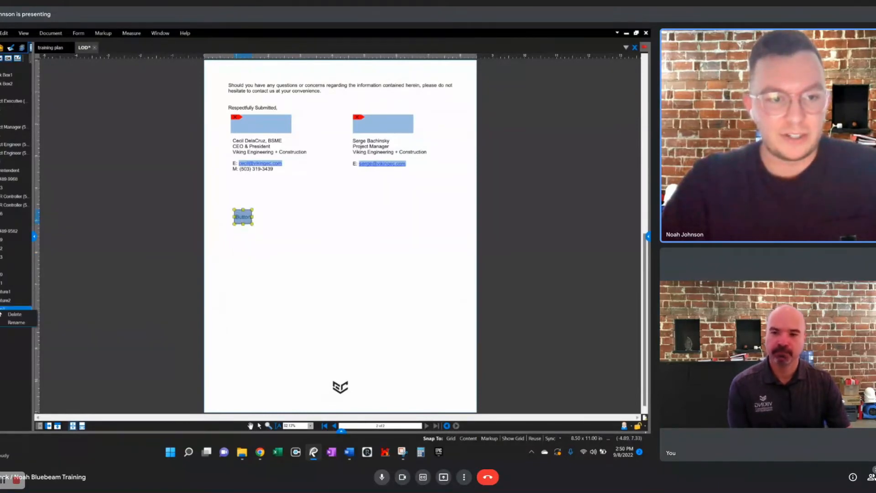
key(Delete)
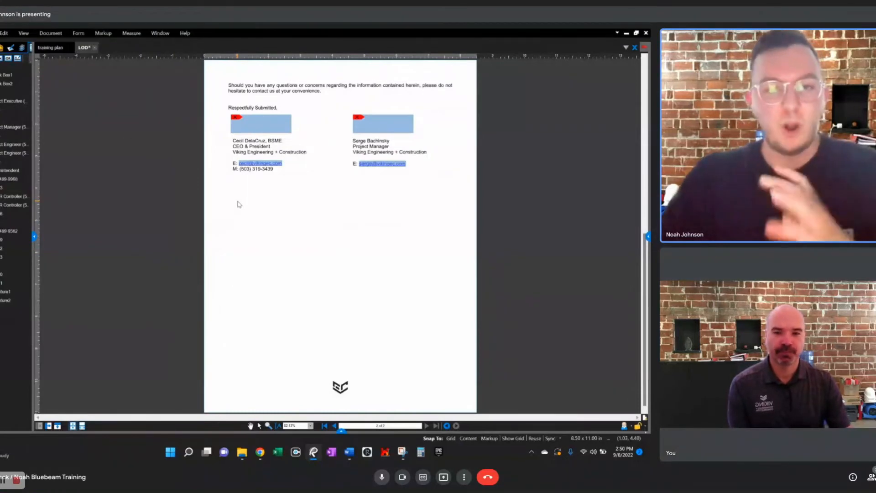
Add two small radio buttons of one group, one under the other, below the CEO's contact details on page 2
click(77, 34)
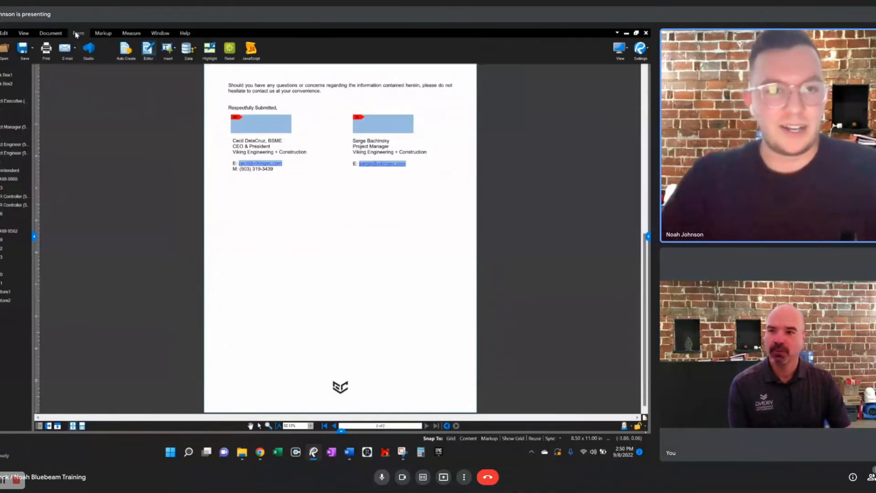
click(169, 50)
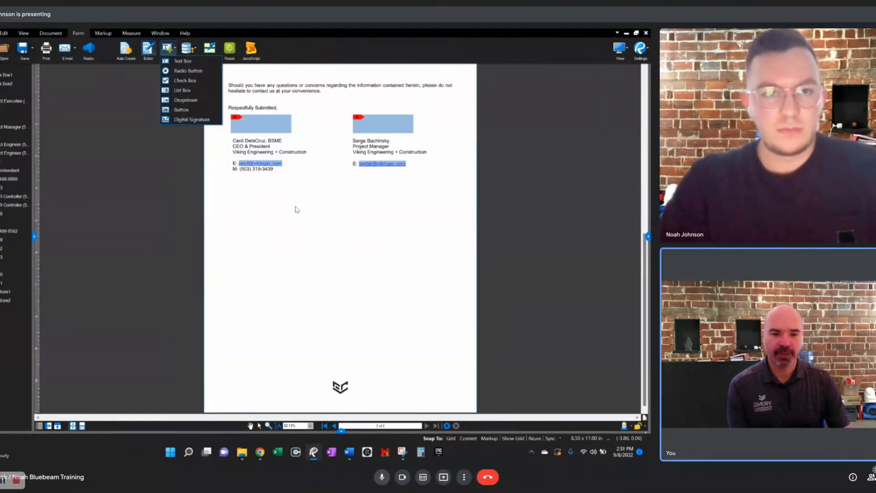
click(185, 71)
drag(244, 193, 258, 220)
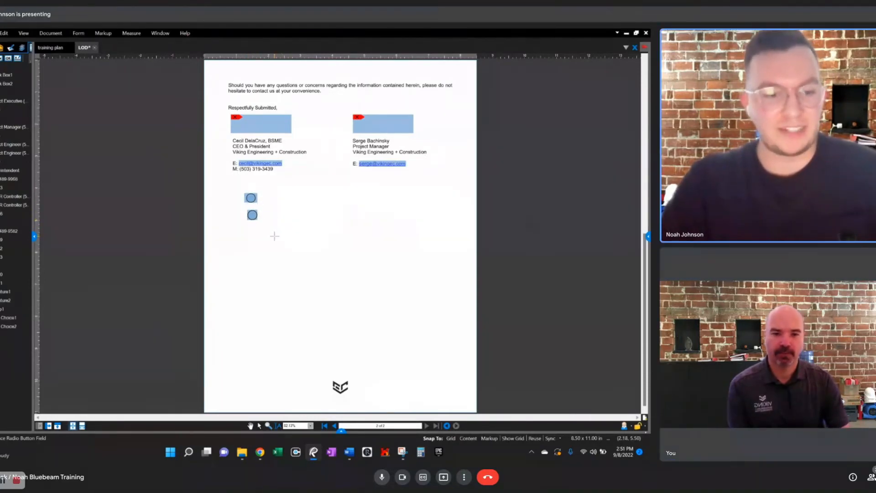
Leave form editing and test the two radio buttons by choosing them alternately, ending on the lower one
click(251, 198)
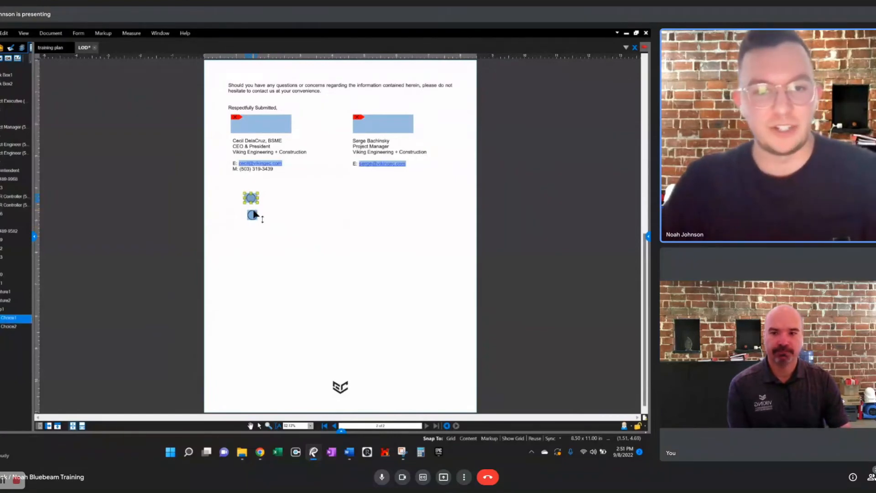
click(282, 217)
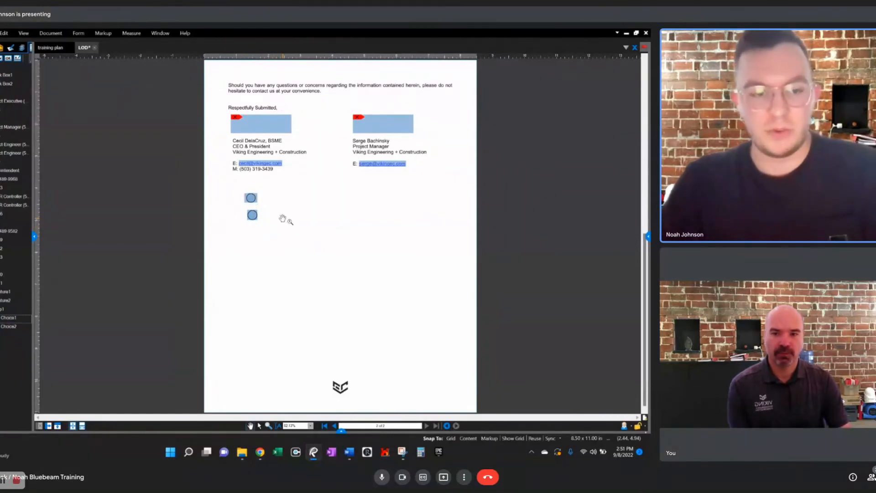
click(251, 198)
click(252, 216)
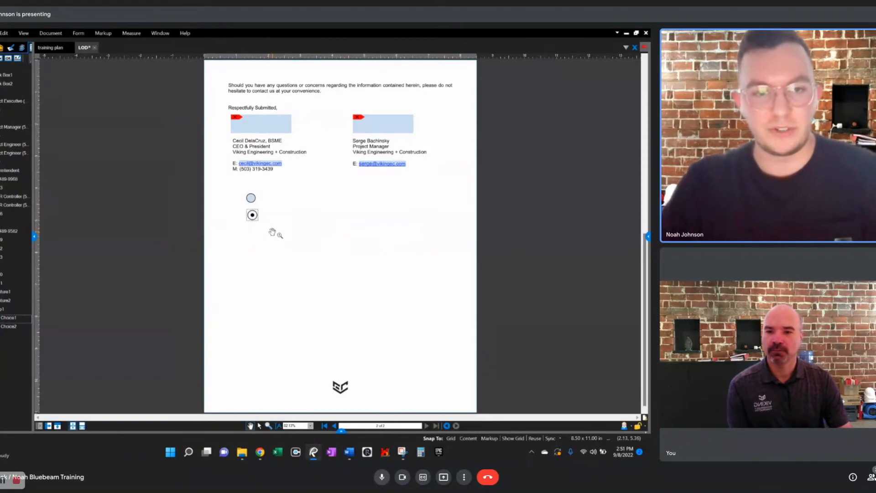
click(251, 198)
click(278, 223)
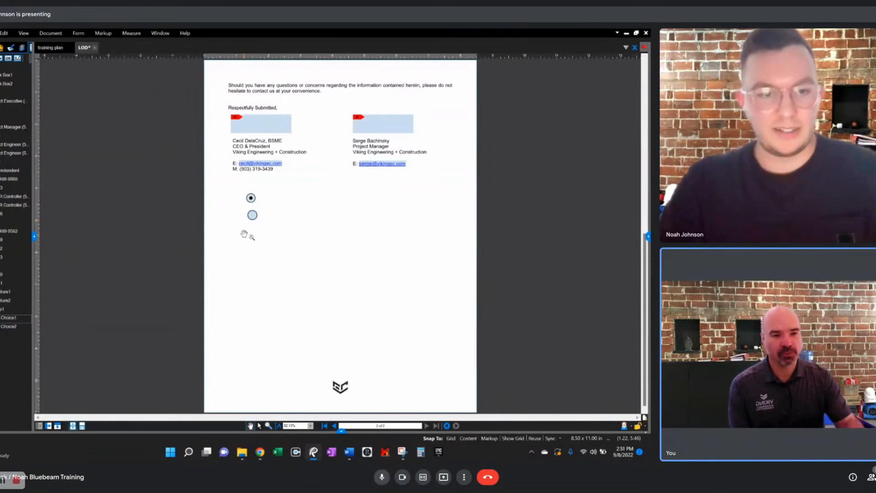
click(252, 214)
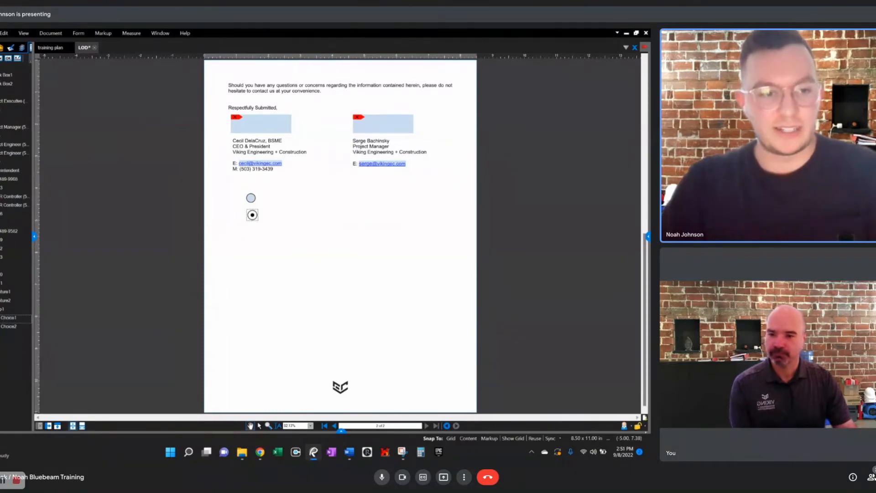
Resume form editing and add a larger radio button as a separate group below the first two
drag(234, 289, 252, 244)
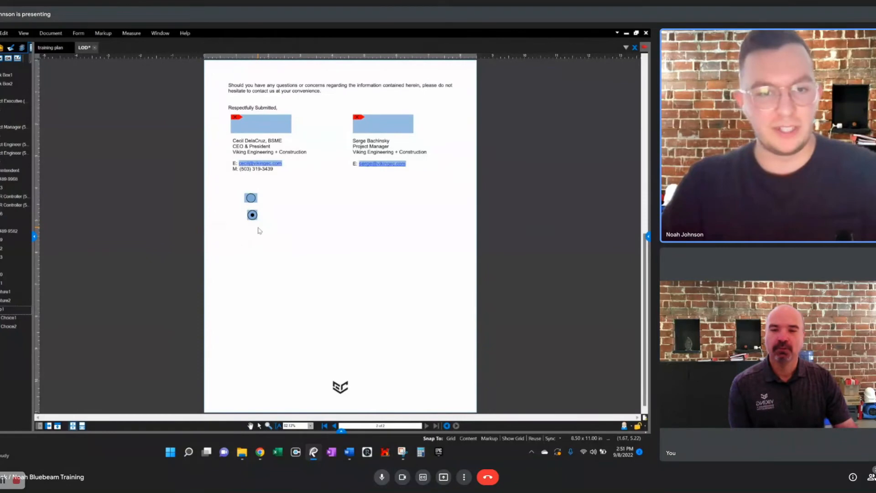
click(83, 34)
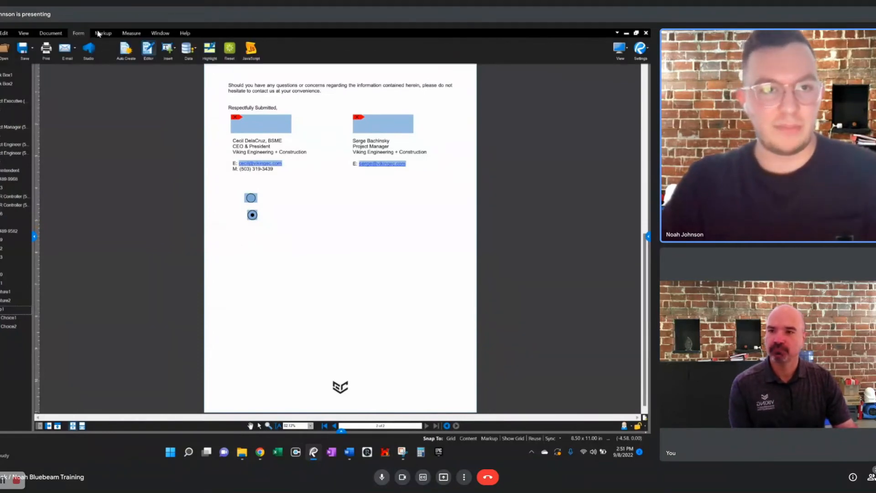
click(174, 55)
click(190, 86)
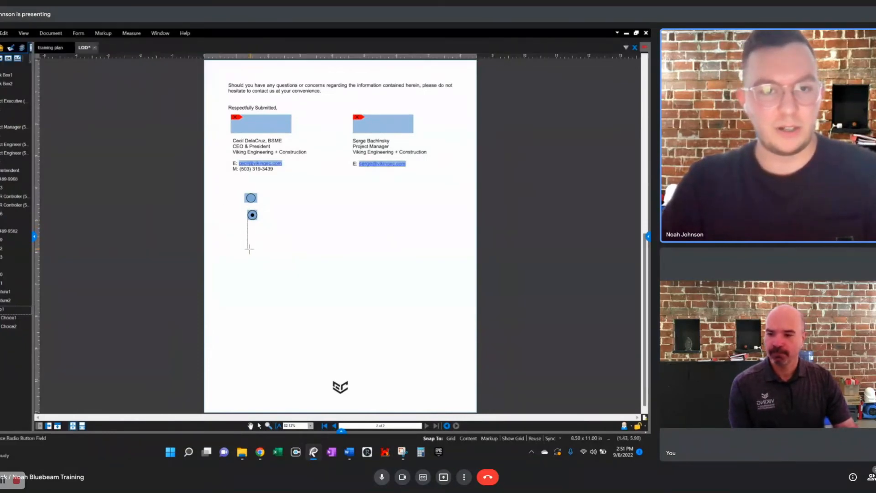
click(262, 263)
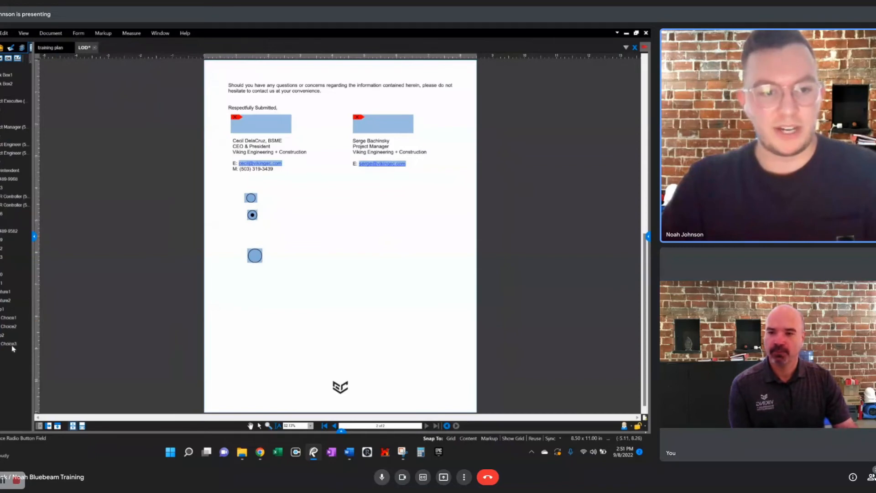
Add two more small radio buttons to the second group, just below the larger radio button
click(258, 259)
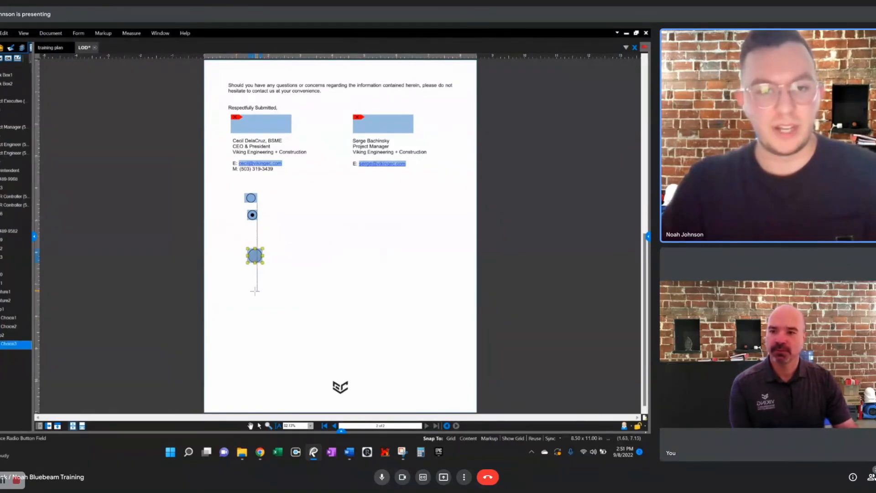
click(256, 282)
click(293, 276)
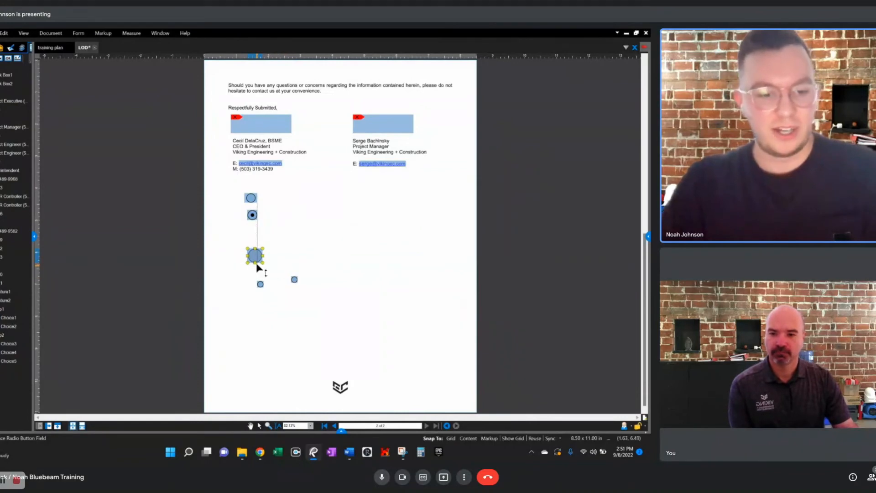
Try to add another radio button to the first group, and undo the two small radio buttons added to the second group
click(4, 327)
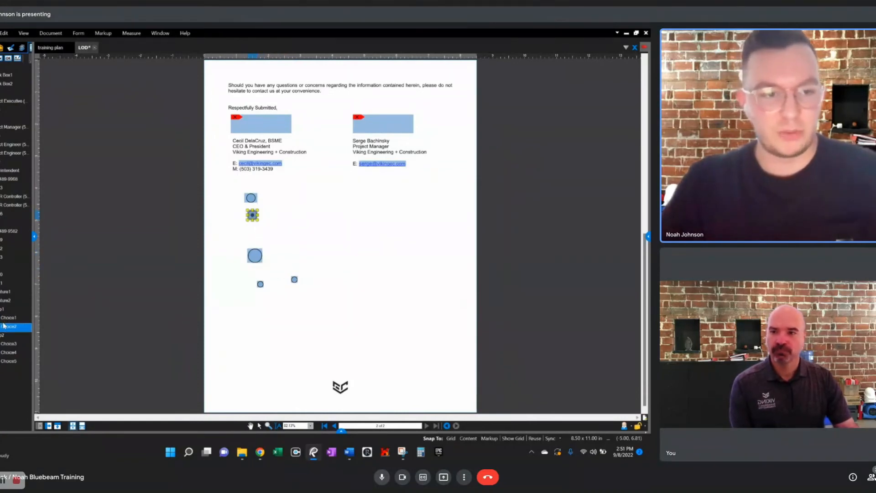
click(1, 309)
right_click(1, 309)
click(1, 318)
click(2, 327)
right_click(2, 327)
click(2, 328)
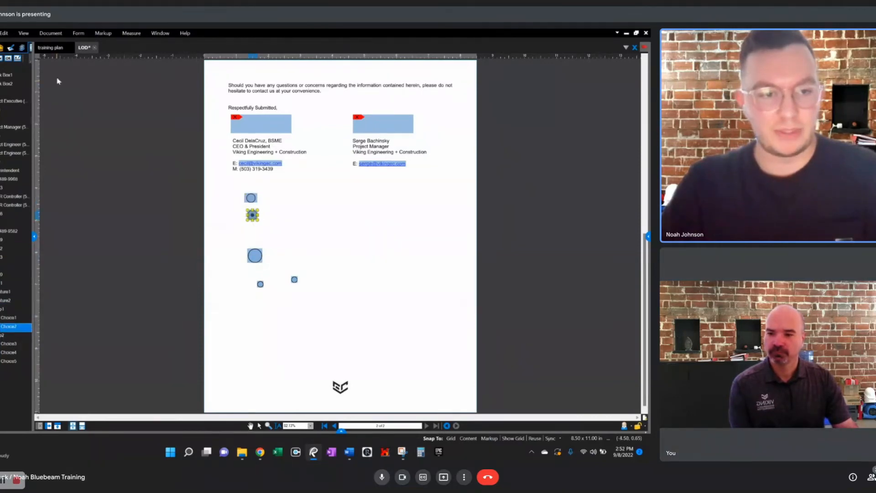
click(2, 310)
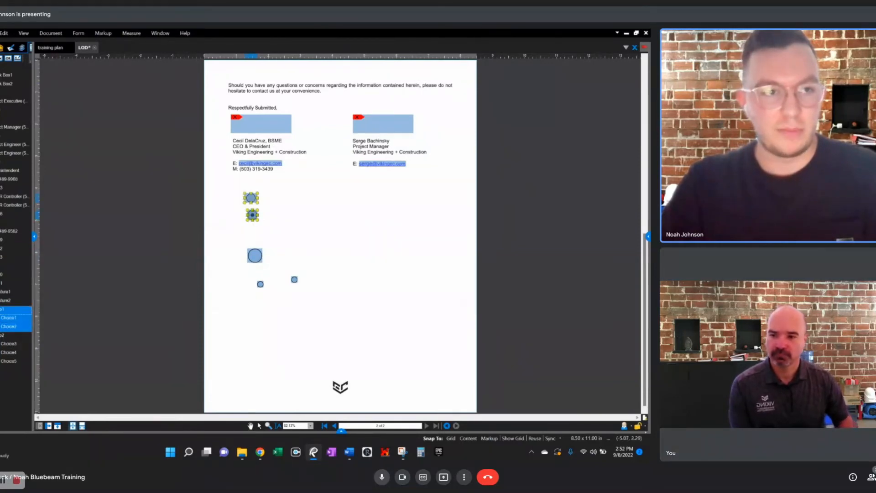
click(0, 59)
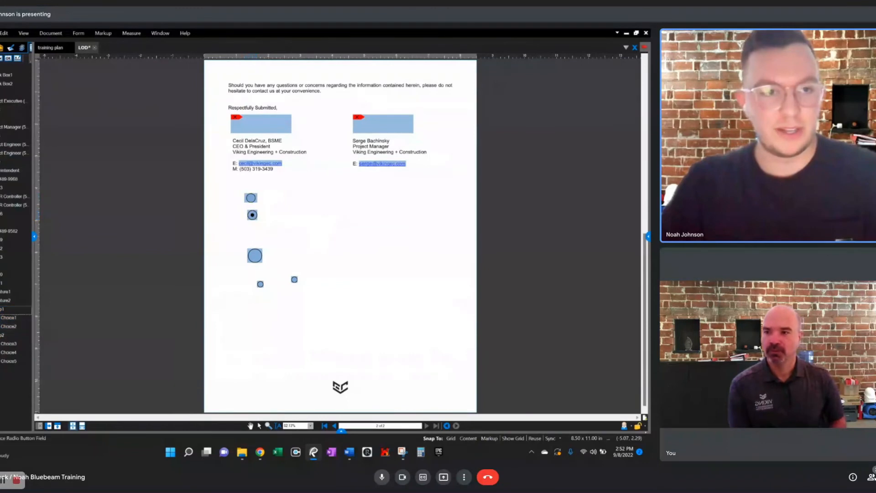
drag(259, 226, 269, 235)
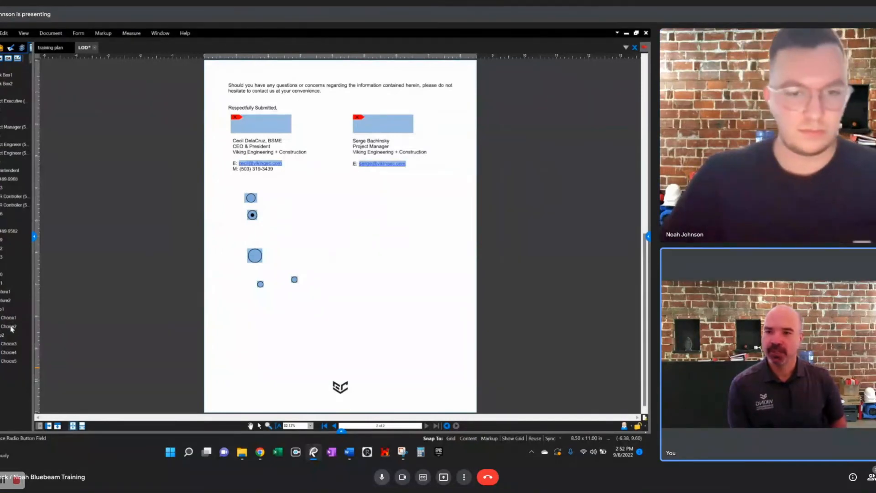
key(ctrl+z)
key(ctrl+z)
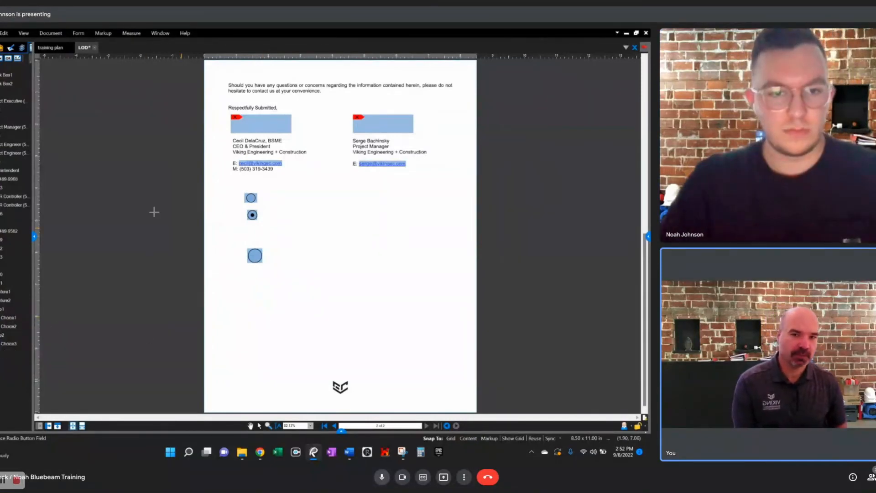
Add a wide, short list box field below the larger radio button on page 2
click(79, 34)
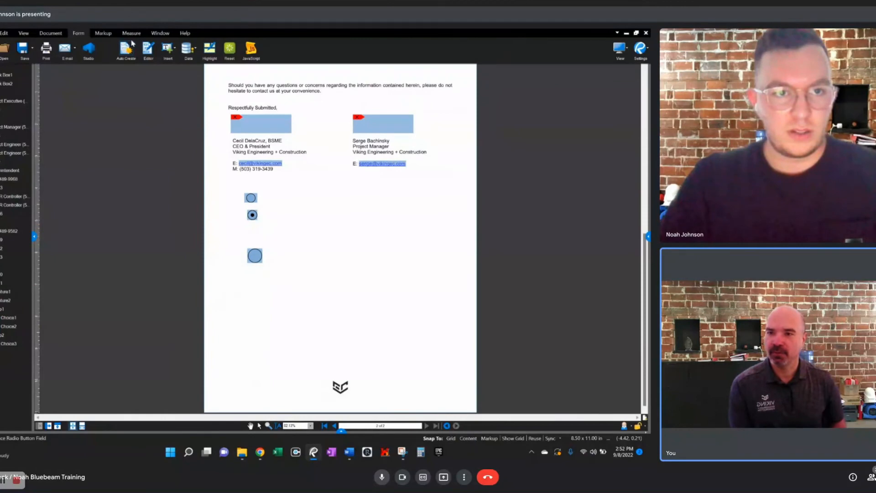
click(167, 49)
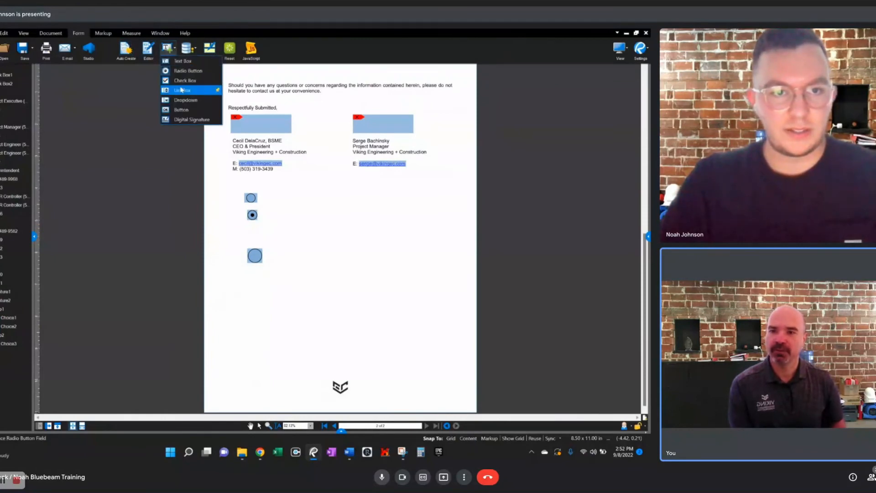
click(182, 90)
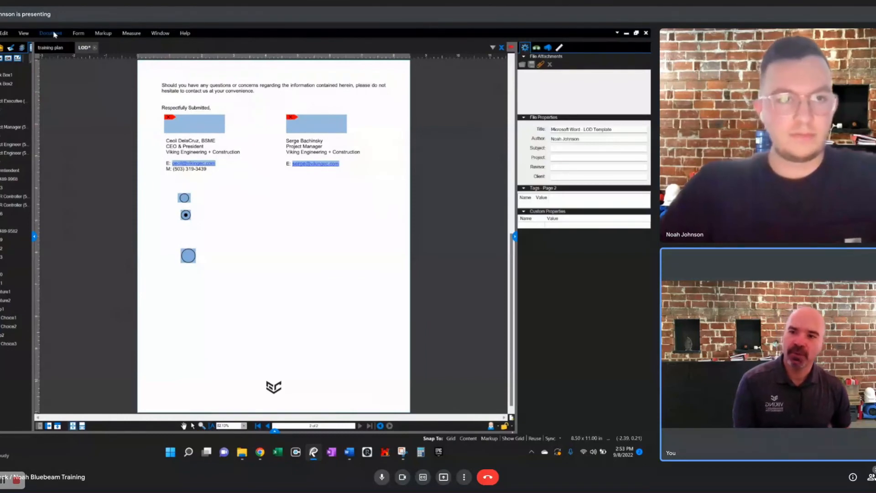
click(55, 34)
click(103, 33)
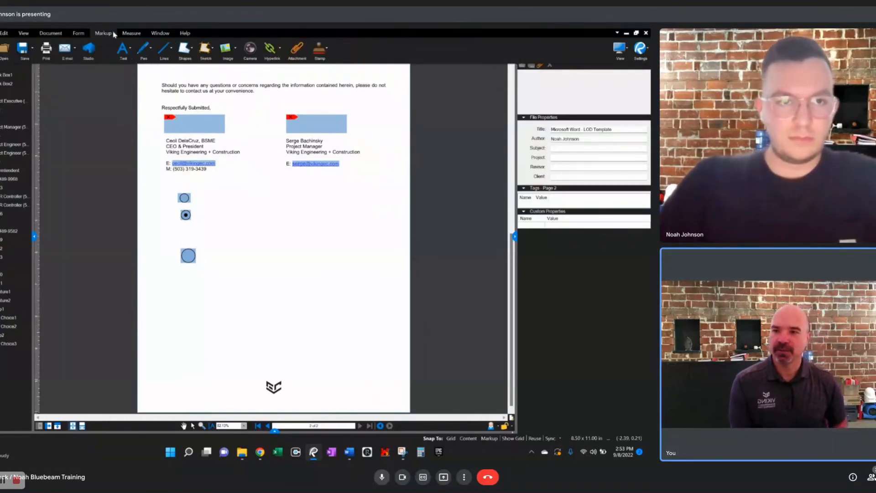
click(80, 32)
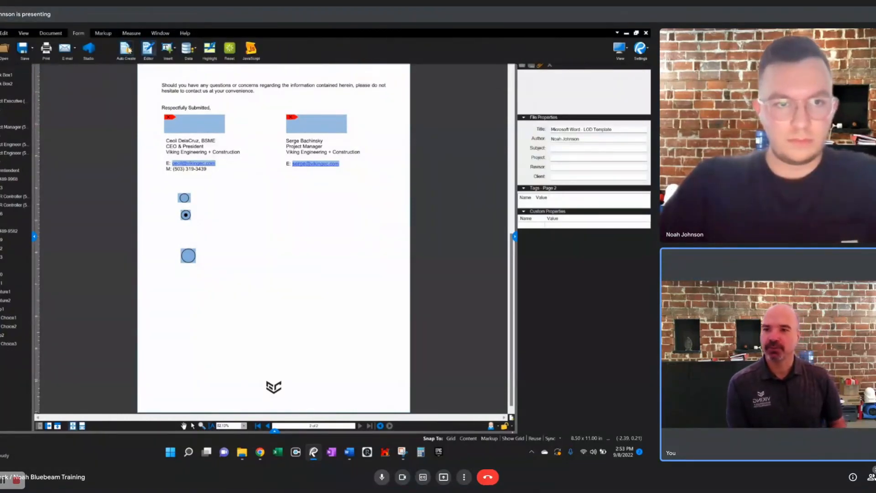
click(168, 49)
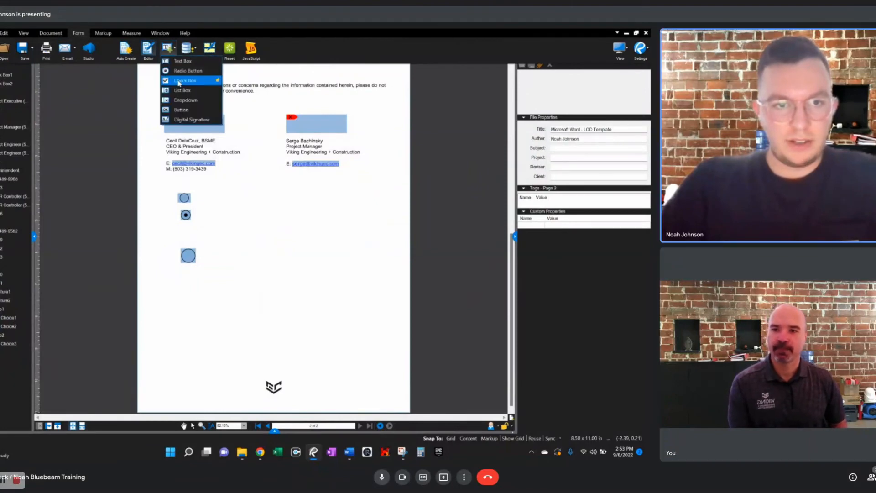
click(182, 95)
drag(178, 291, 260, 303)
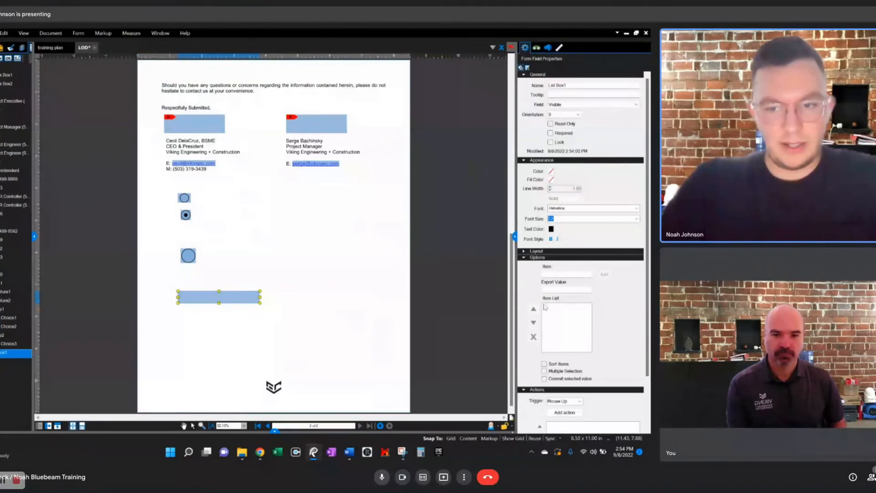
Add the items Test, Test 1 and Test 2 to the list box field
click(558, 274)
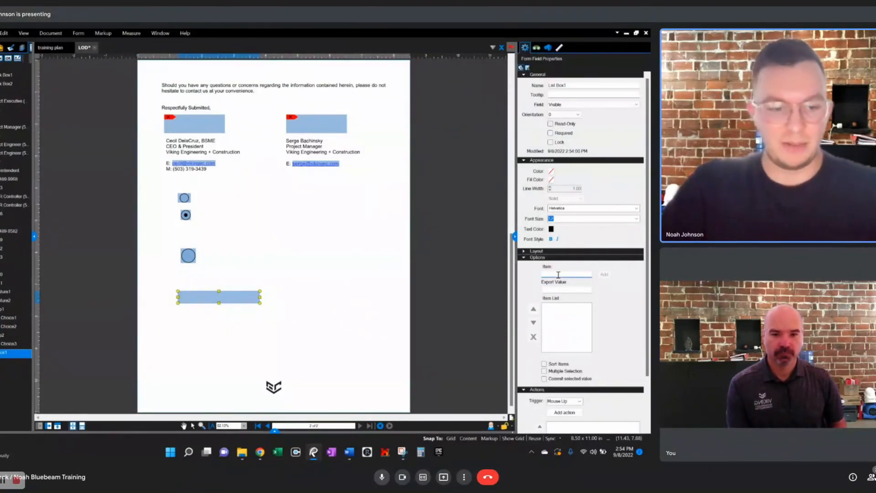
text(Test)
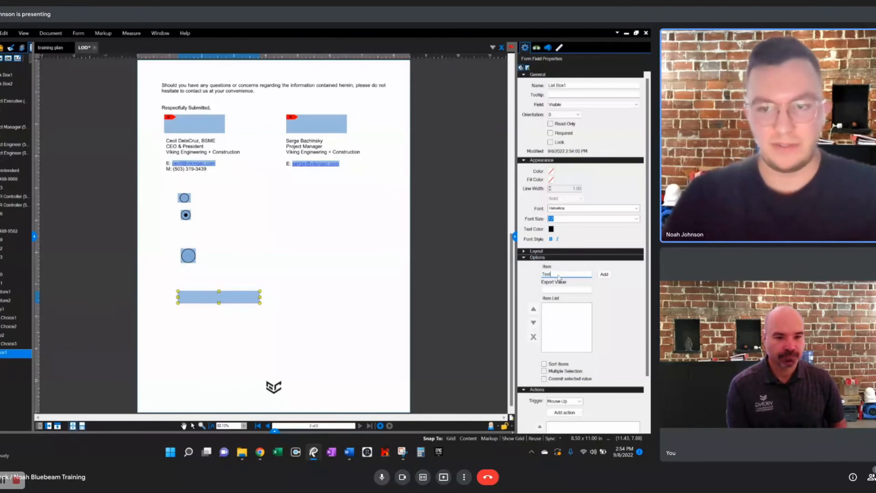
click(604, 275)
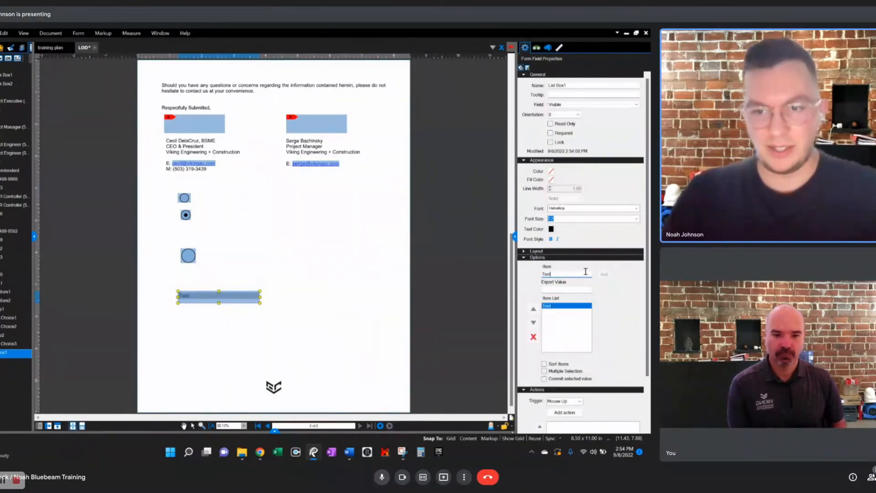
click(603, 274)
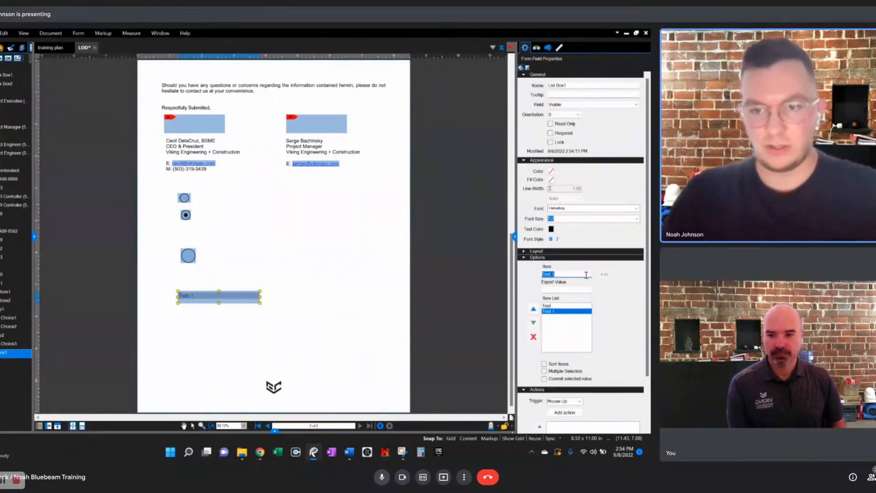
key(BackSpace)
key(BackSpace)
text(2)
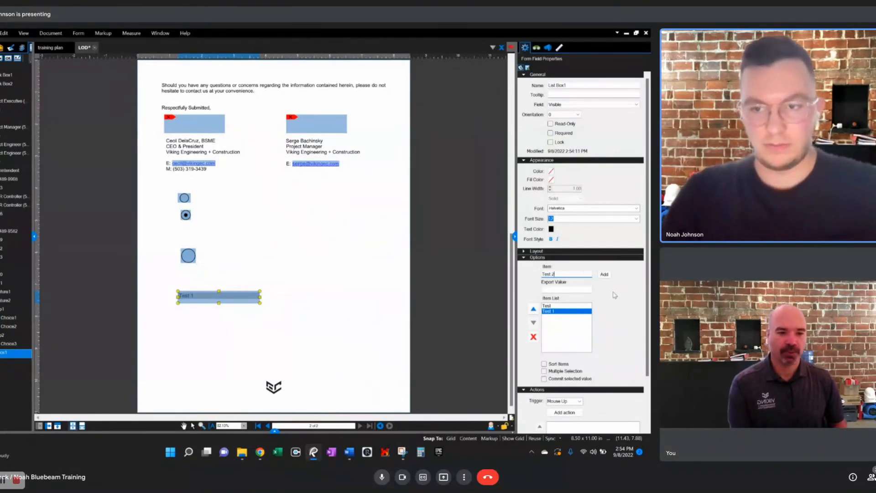
click(603, 274)
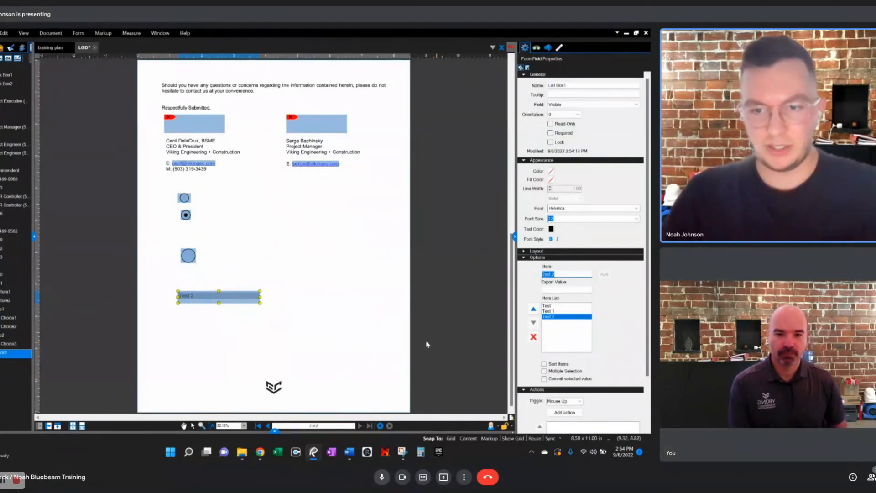
Leave form editing and try out the list box by scrolling to its first entry and selecting Test
click(319, 315)
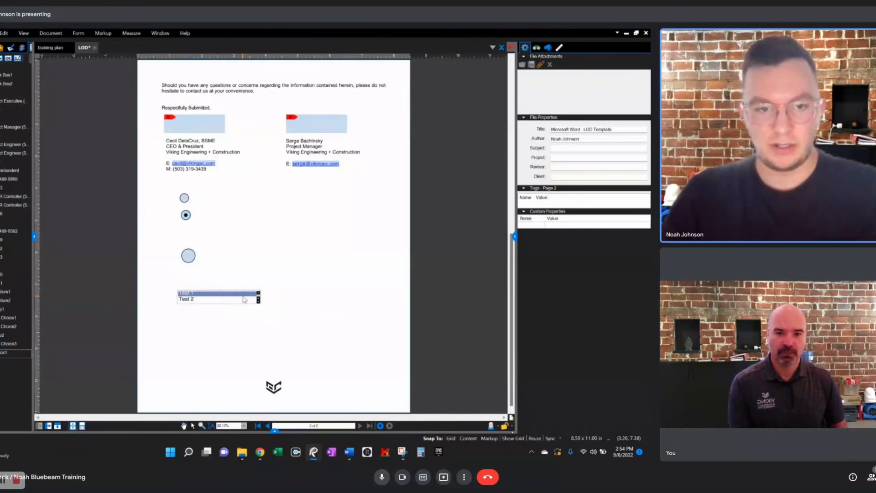
click(258, 293)
click(248, 297)
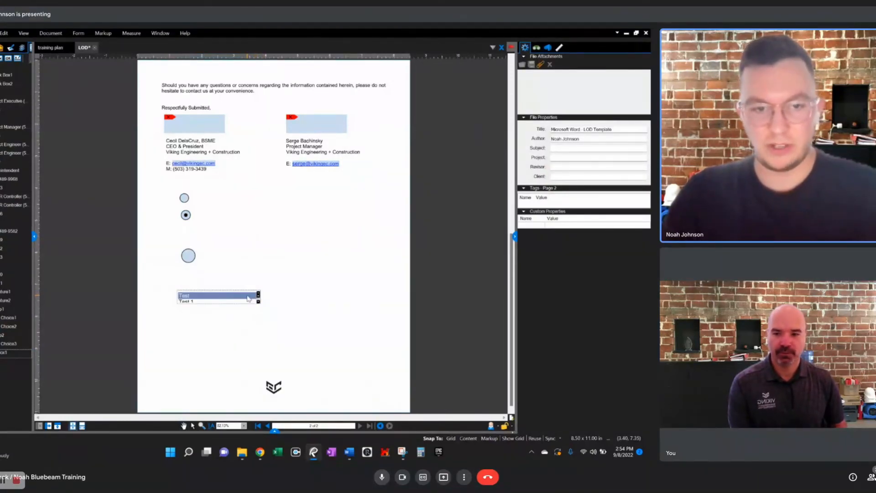
click(276, 309)
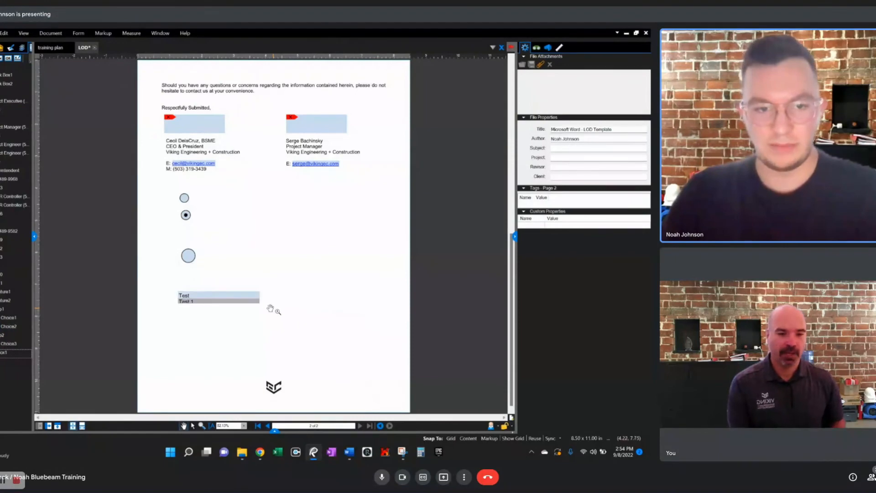
click(237, 301)
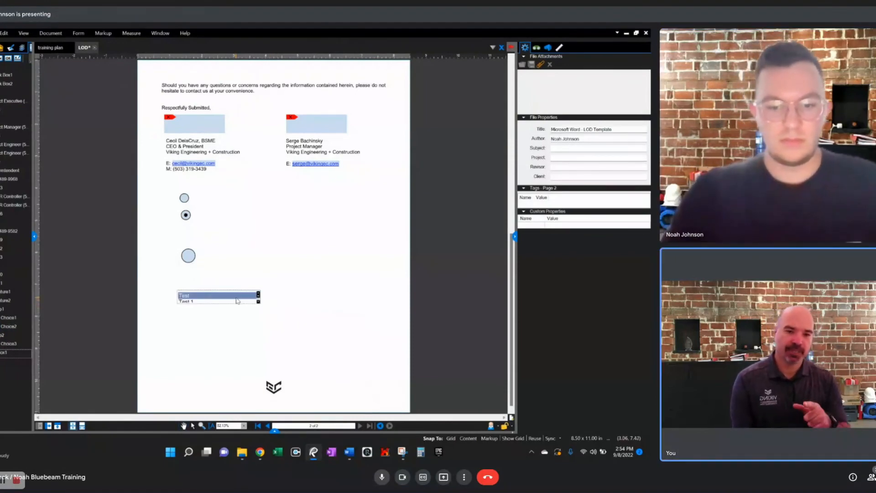
click(245, 254)
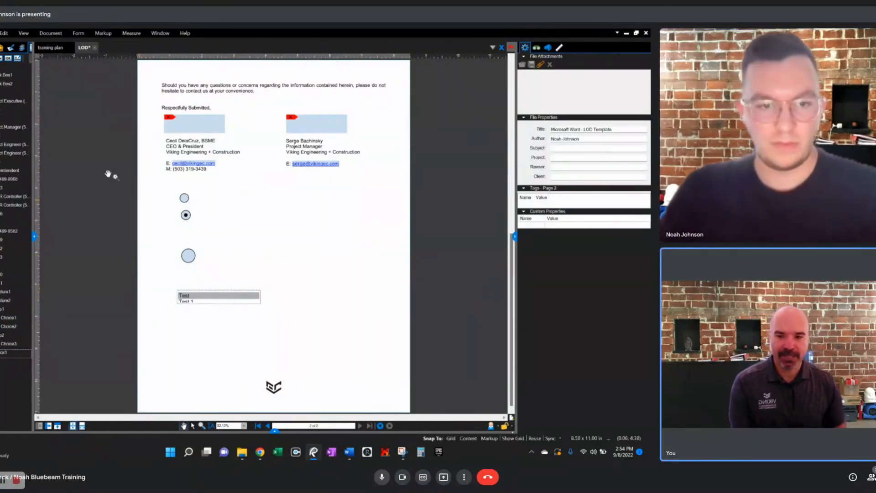
Add a wide, short dropdown field below the list box on page 2
click(51, 33)
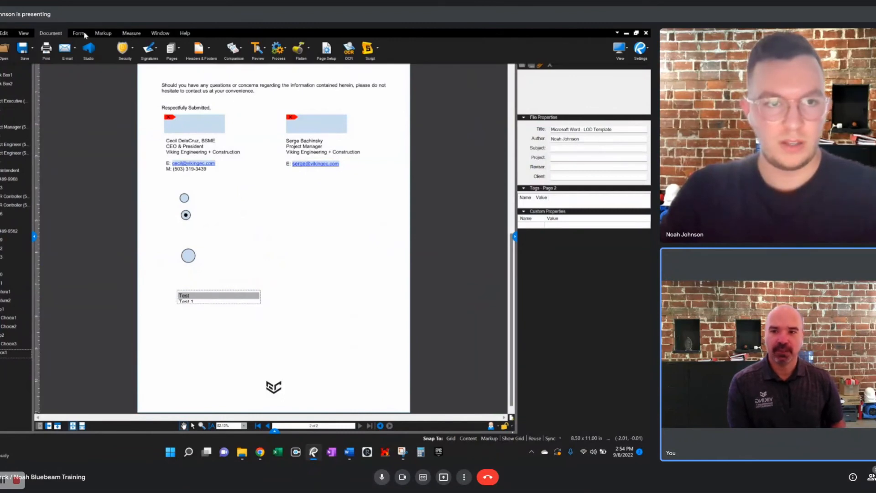
click(82, 33)
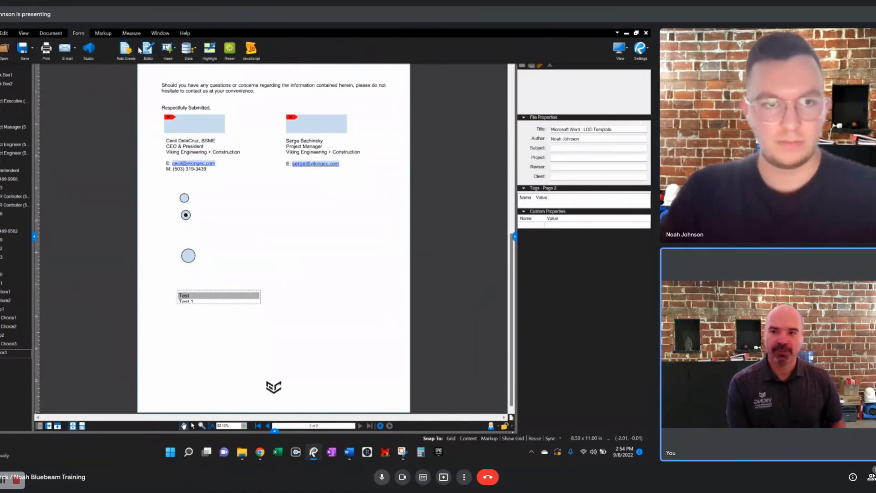
click(154, 49)
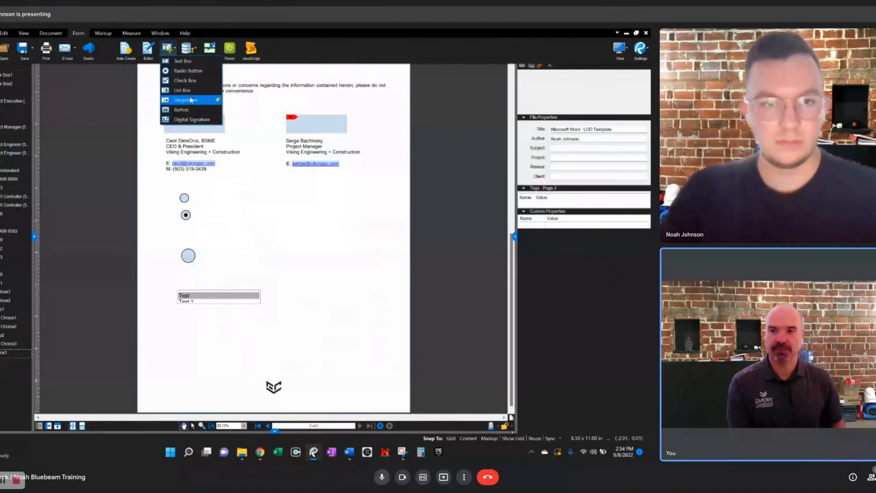
click(192, 95)
drag(178, 323, 262, 334)
Add the items Test and Test 2 to the dropdown field
click(561, 273)
text(Test)
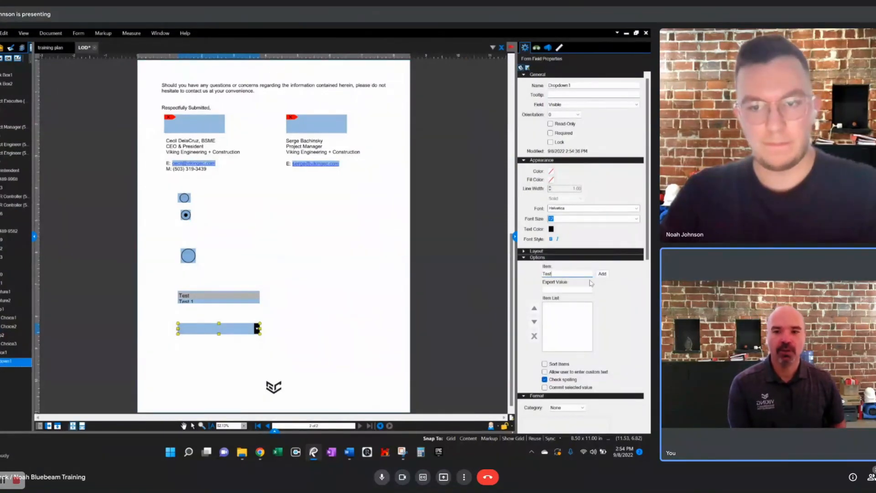
key(Return)
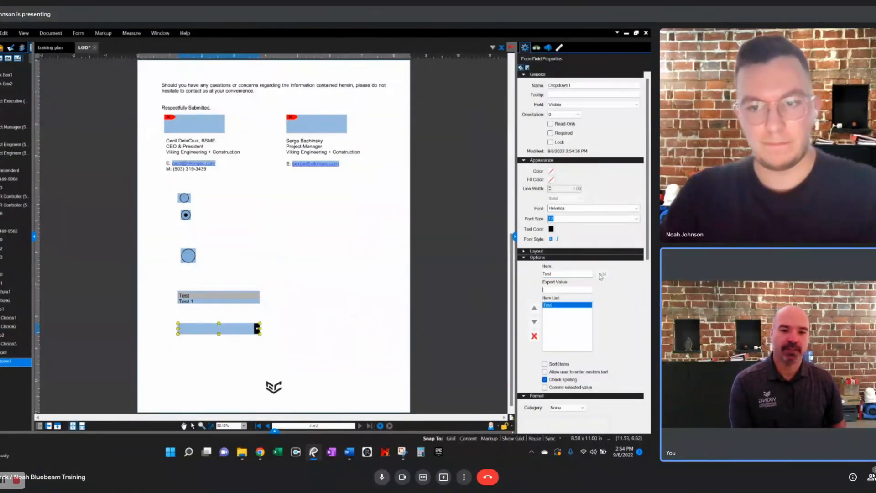
click(576, 274)
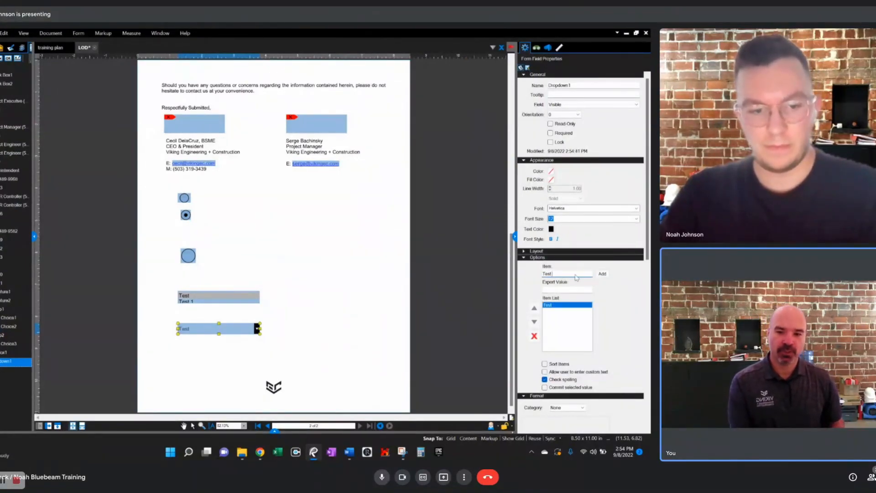
text(2)
key(Return)
Leave form editing, switch the dropdown to Test and back to Test 2, and select Test 1 in the list box
drag(274, 345, 257, 329)
click(256, 328)
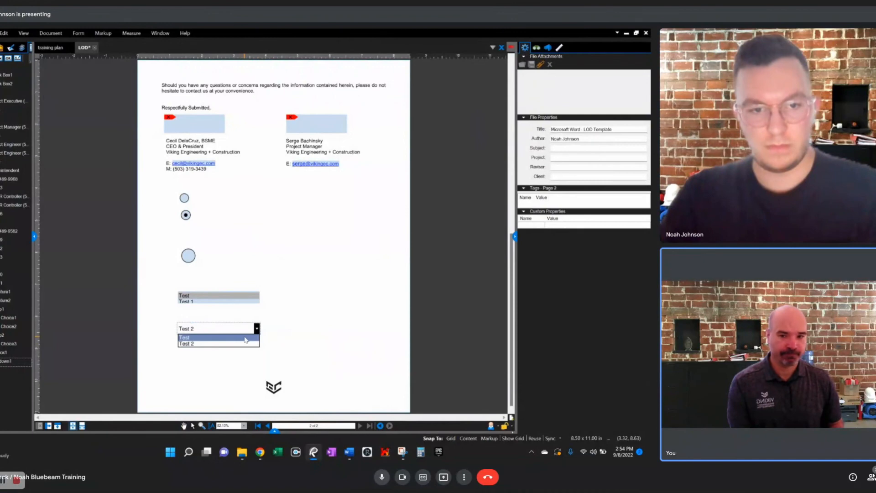
click(245, 338)
click(257, 330)
click(251, 344)
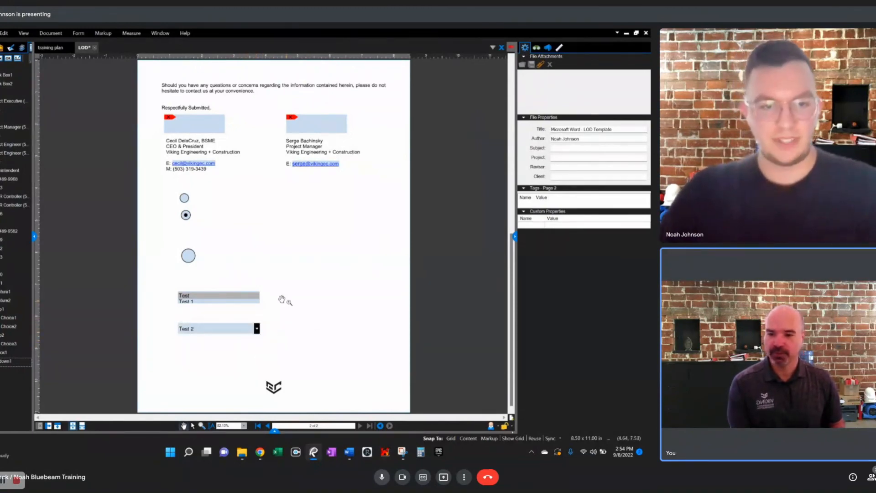
click(250, 302)
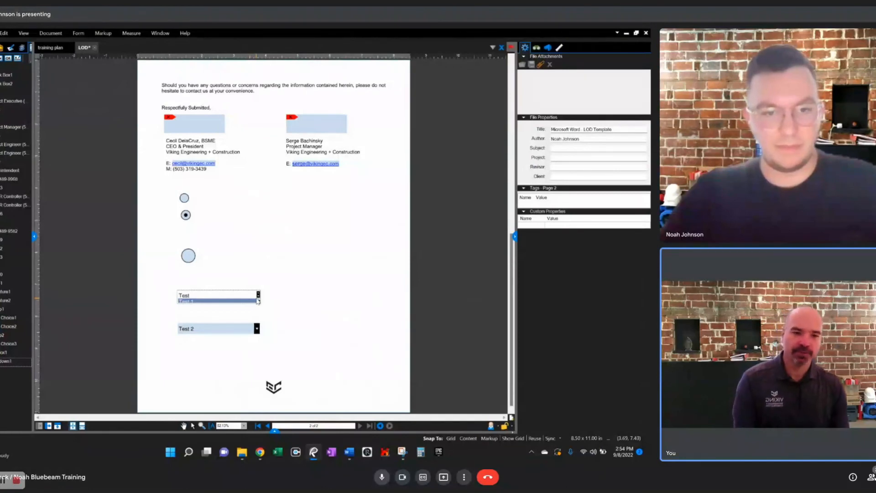
click(304, 290)
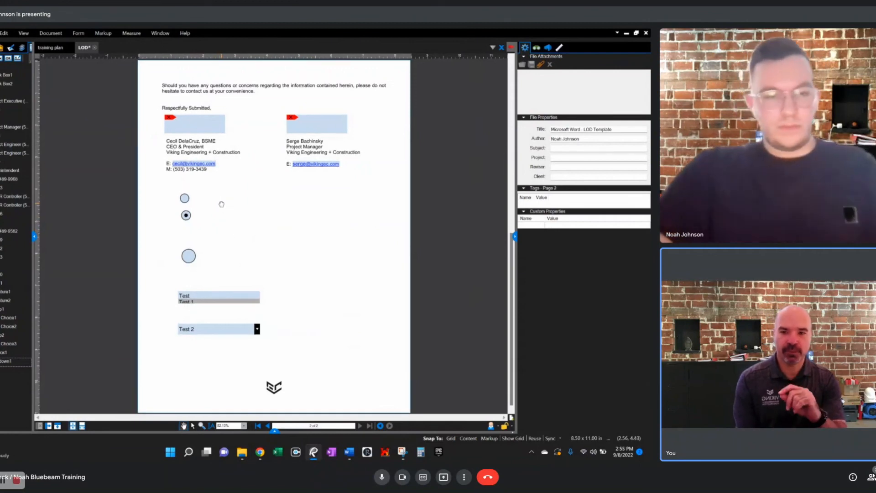
Zoom in on the signature block of page 2 and collapse the side panels to give the page more room
scroll(221, 204, up, 4)
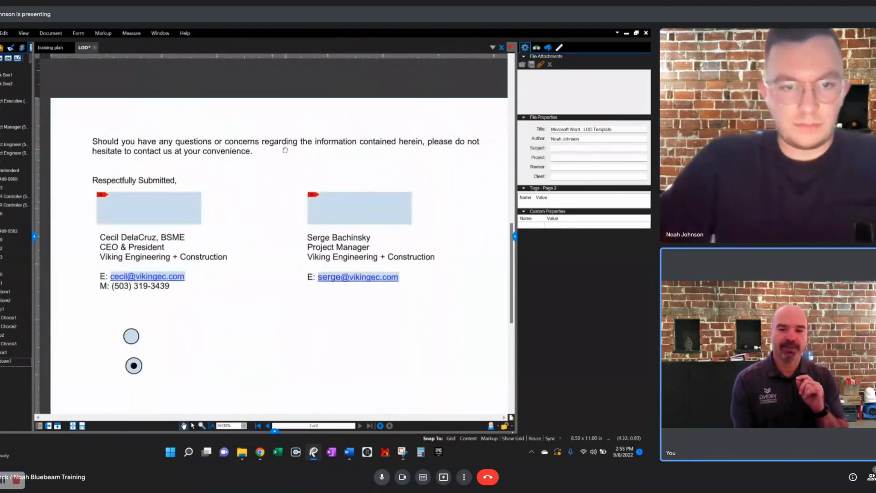
click(514, 236)
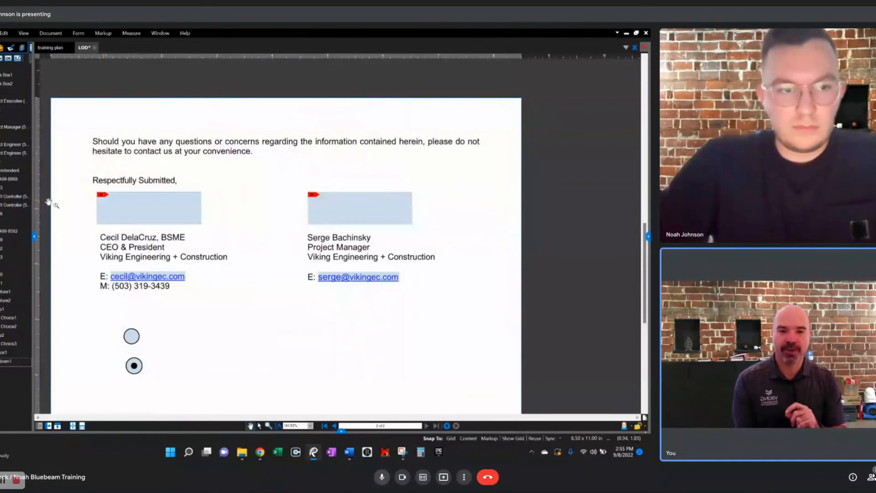
click(34, 237)
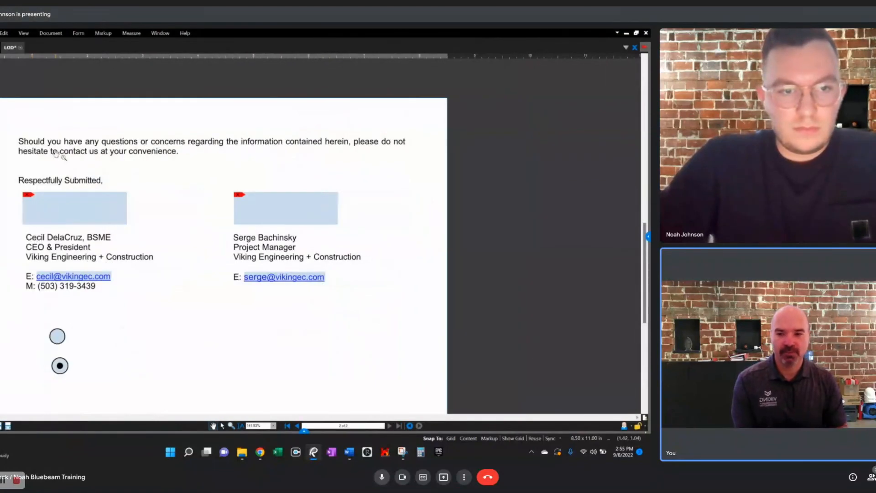
drag(60, 159, 143, 167)
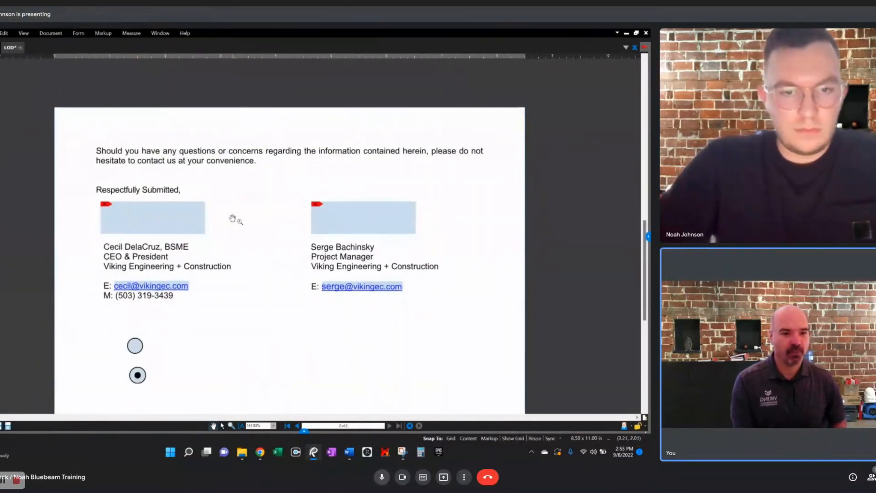